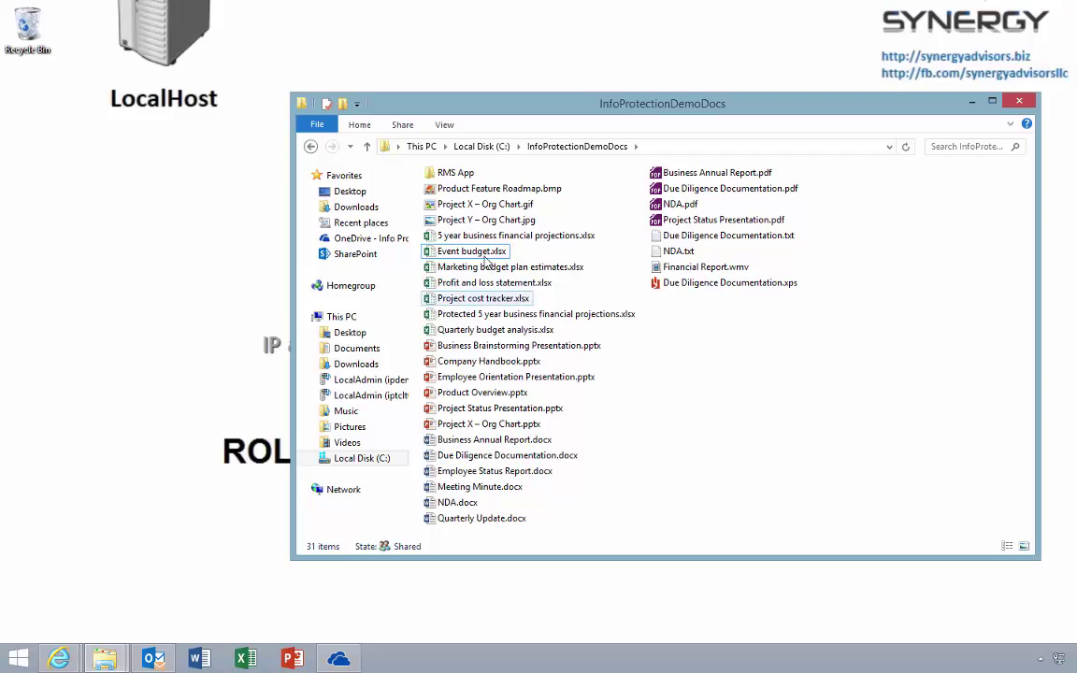
Step: Restrict Event budget.xlsx to 'Info Protection Demo - Confidential View Only' and save it
{"action": "double_click", "coordinate": [485, 254]}
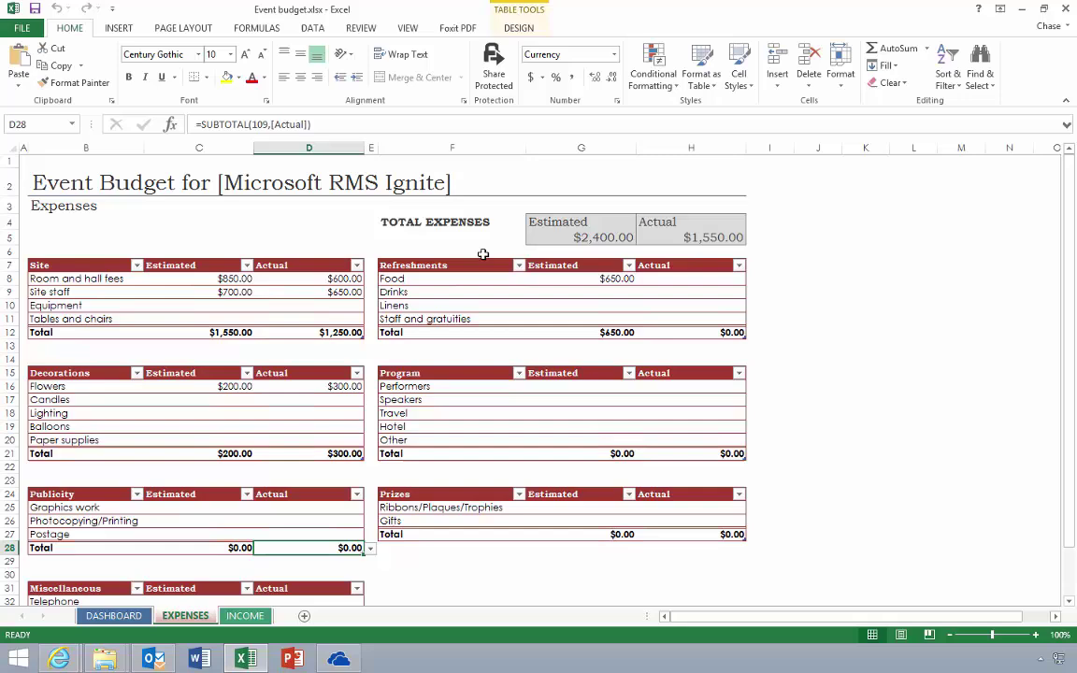
{"action": "left_click", "coordinate": [31, 30]}
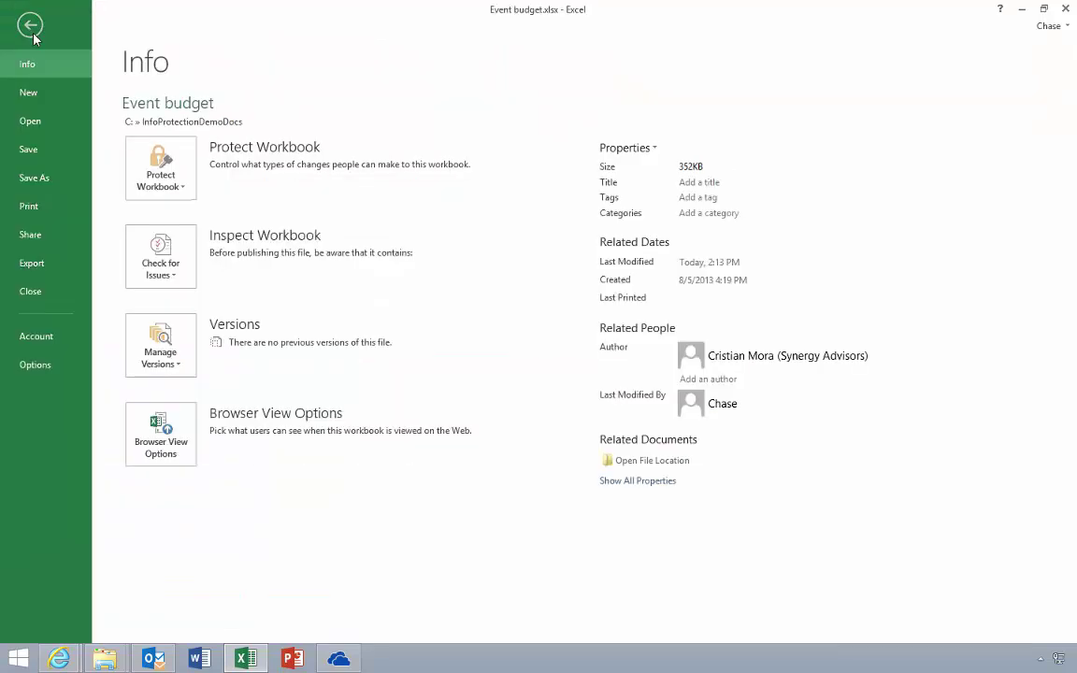
{"action": "left_click", "coordinate": [145, 153]}
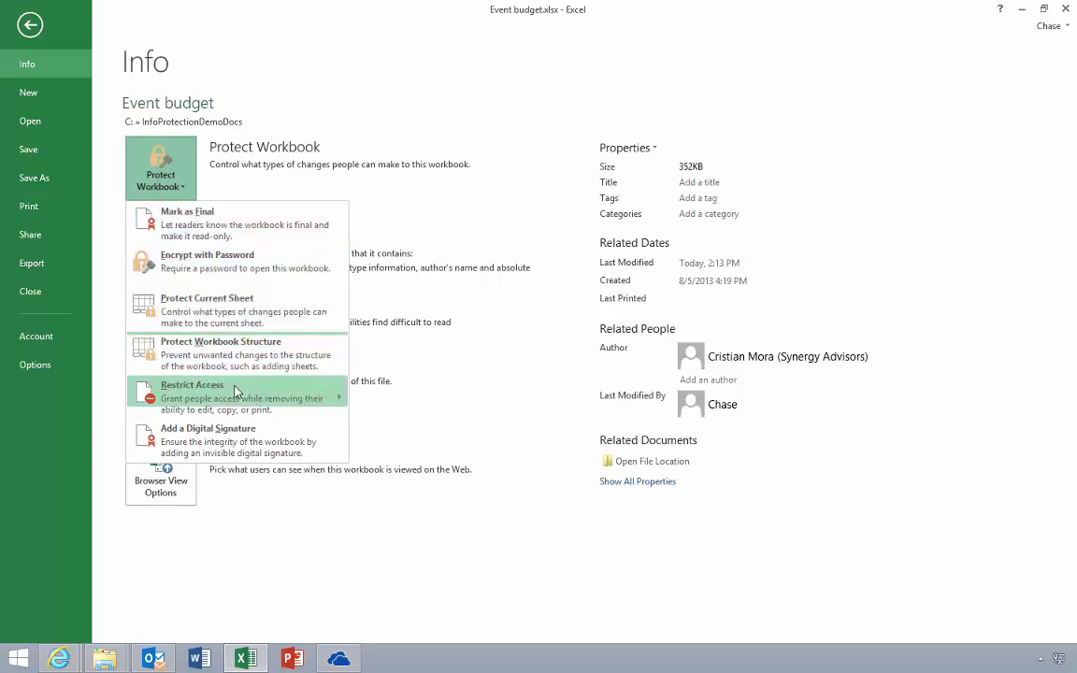
{"action": "mouse_move", "coordinate": [236, 391]}
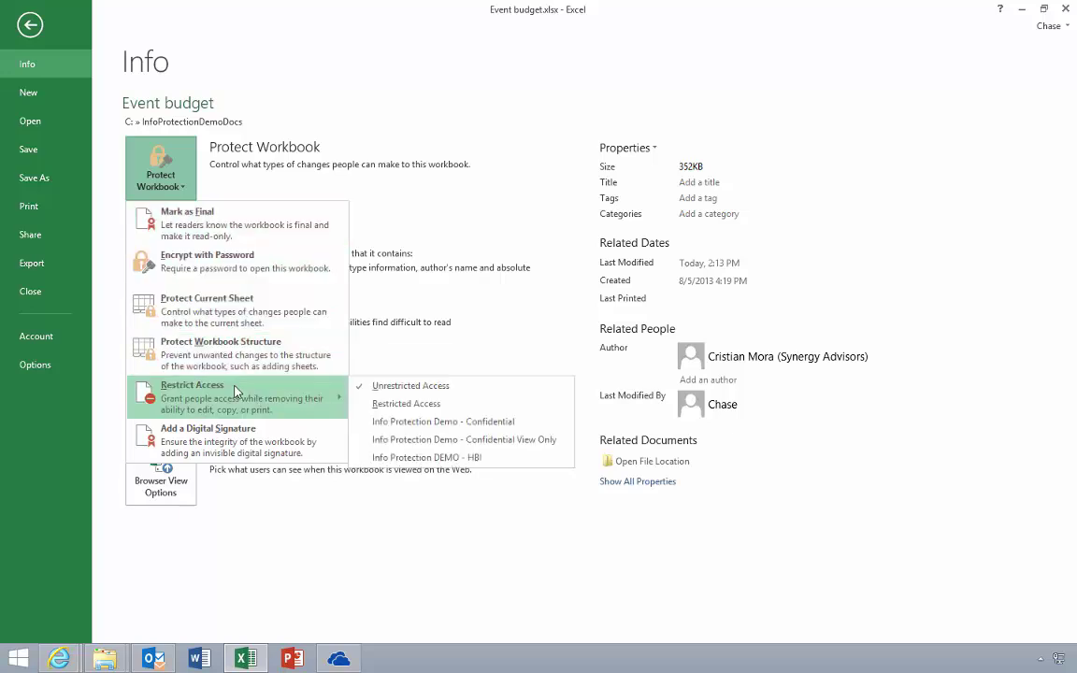
{"action": "left_click", "coordinate": [402, 440]}
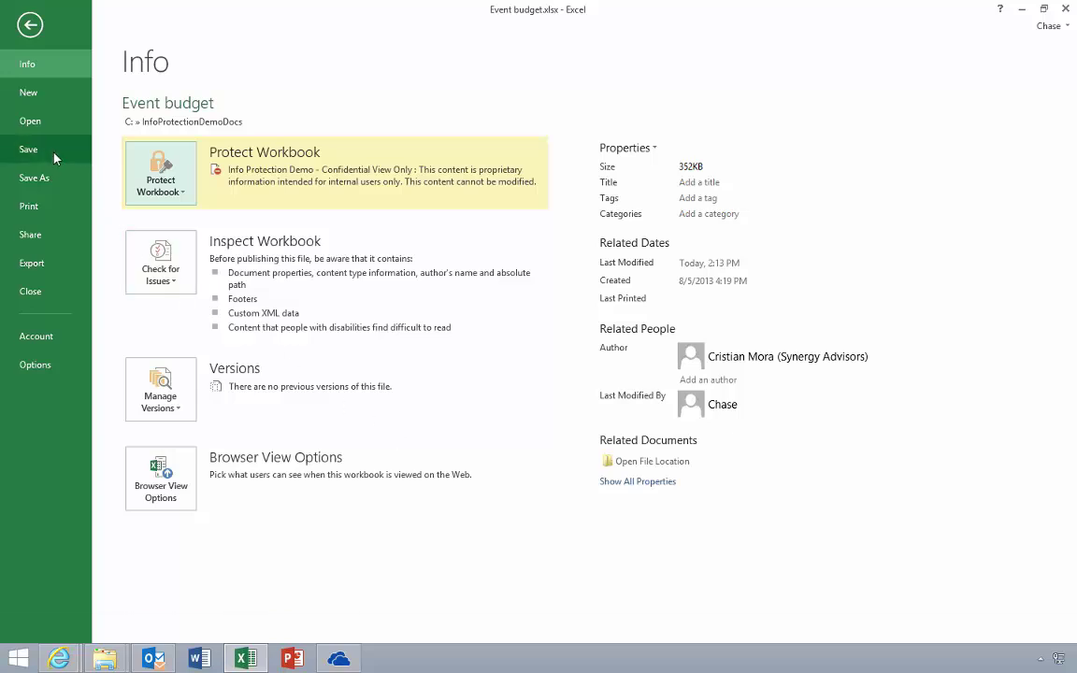
{"action": "left_click", "coordinate": [28, 150]}
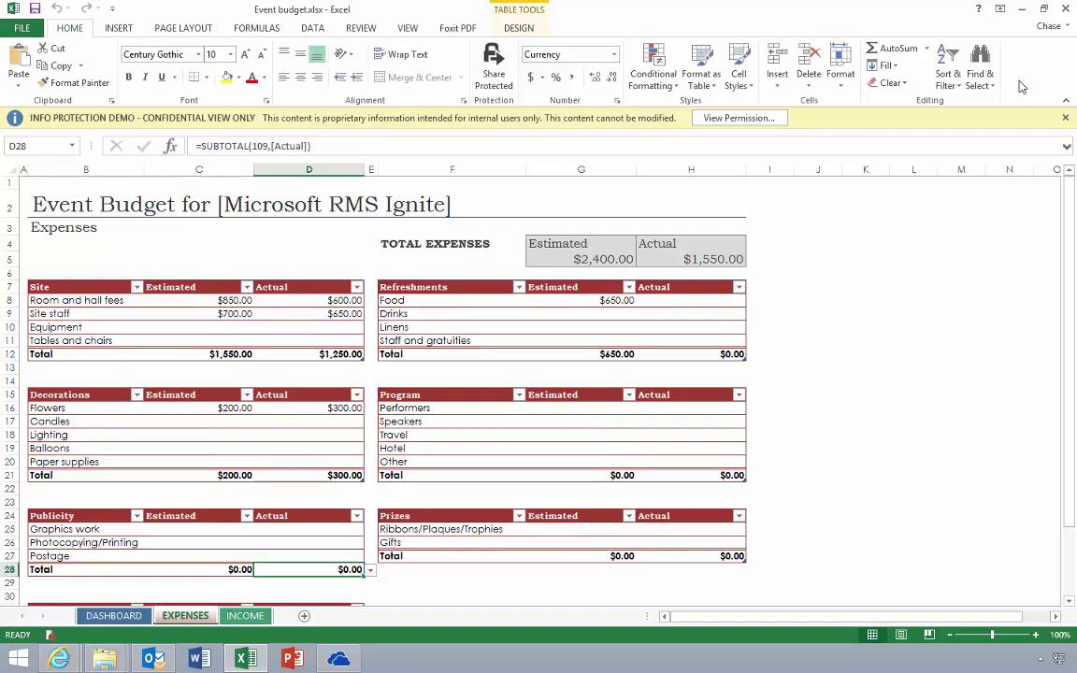
Step: Close Excel and reopen Event budget.xlsx from the InfoProtectionDemoDocs folder as another user
{"action": "left_click", "coordinate": [1065, 11]}
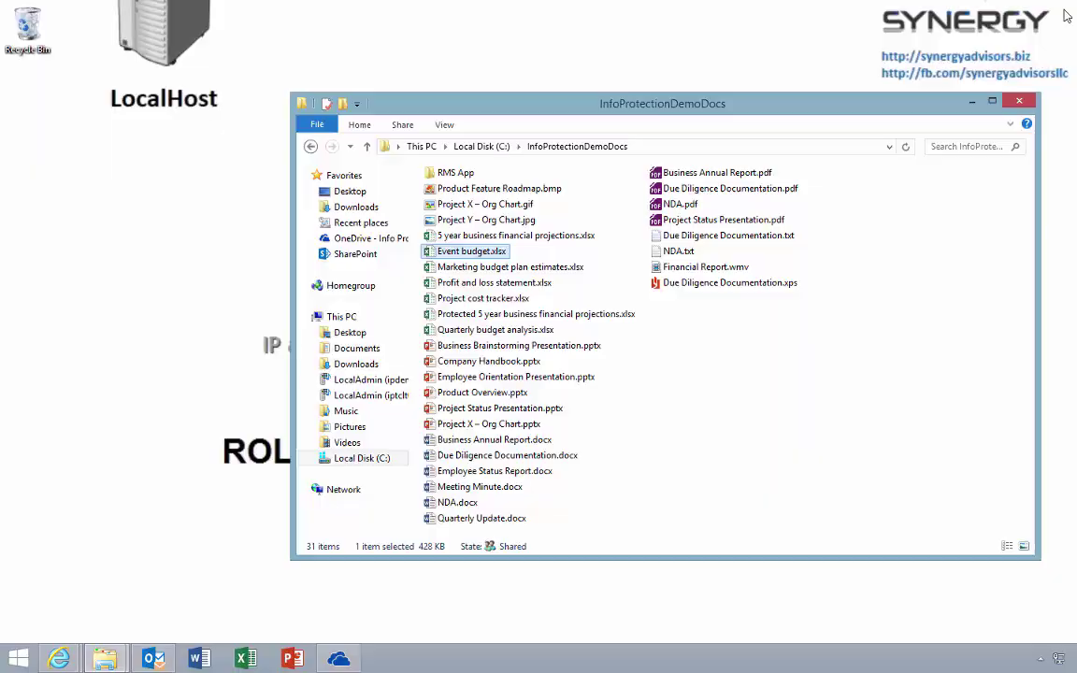
{"action": "key", "text": "super"}
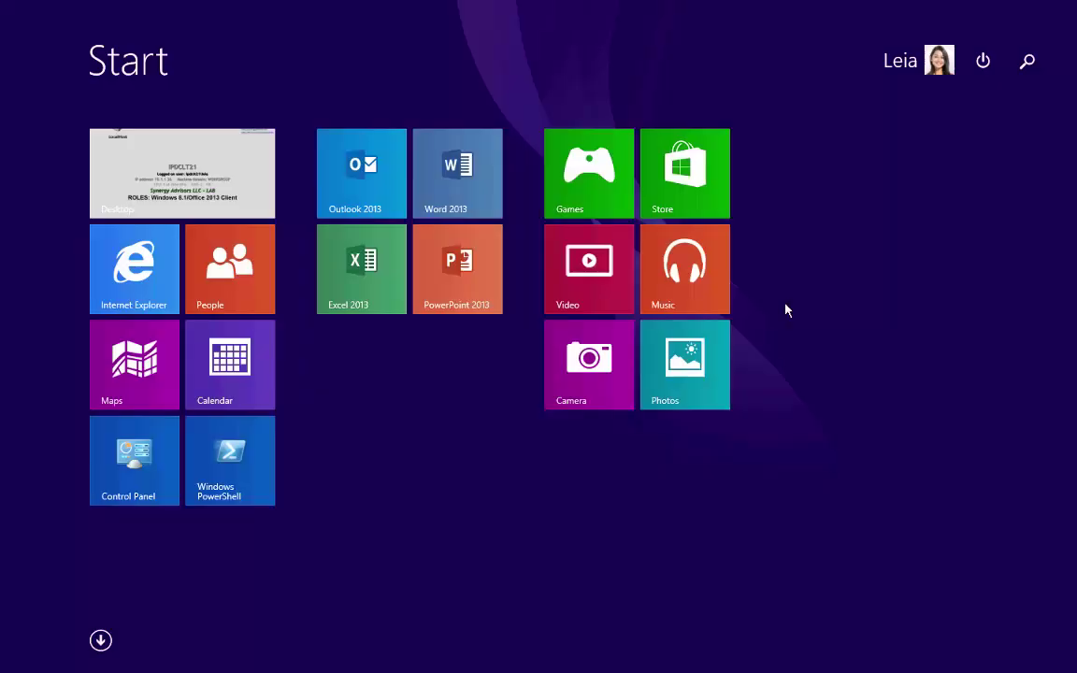
{"action": "left_click", "coordinate": [240, 209]}
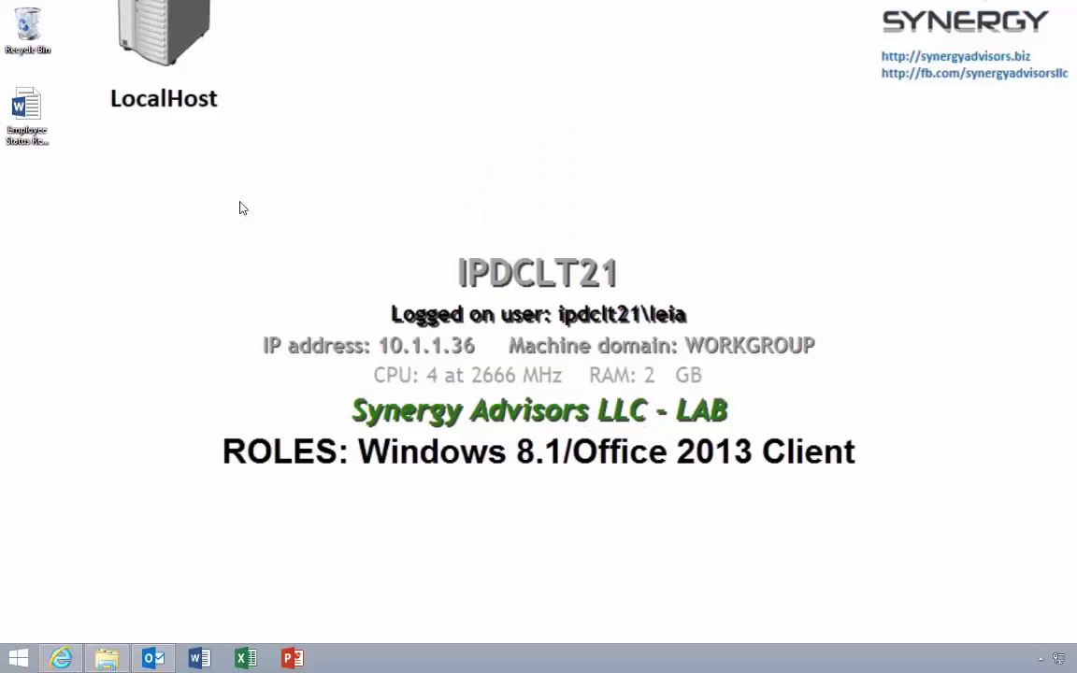
{"action": "left_click", "coordinate": [110, 657]}
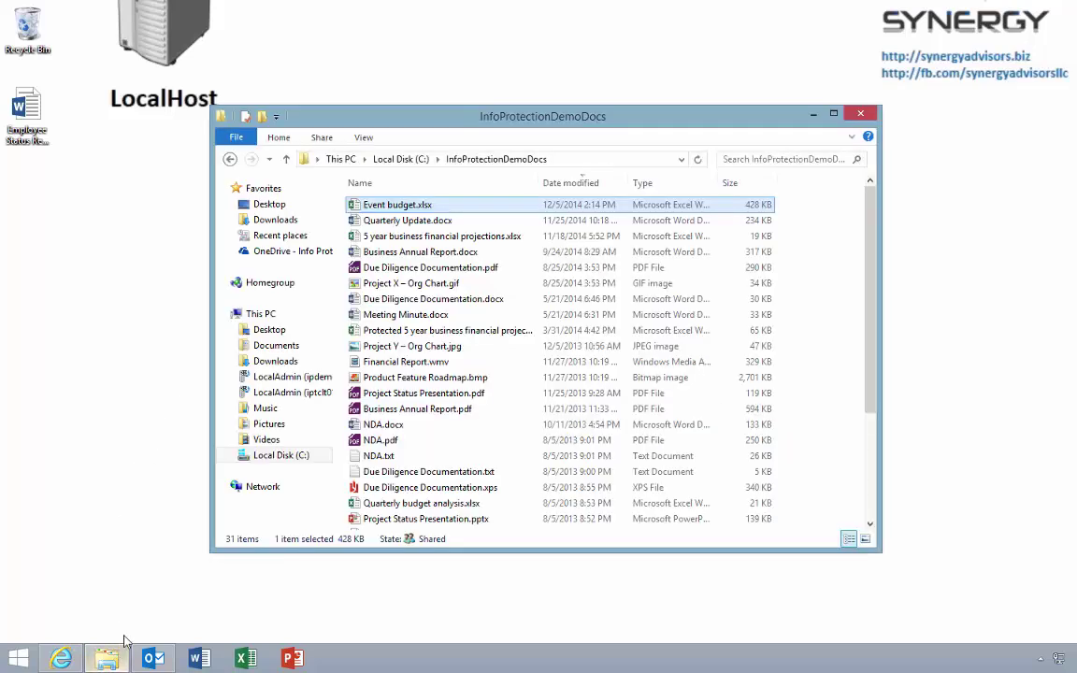
{"action": "double_click", "coordinate": [383, 208]}
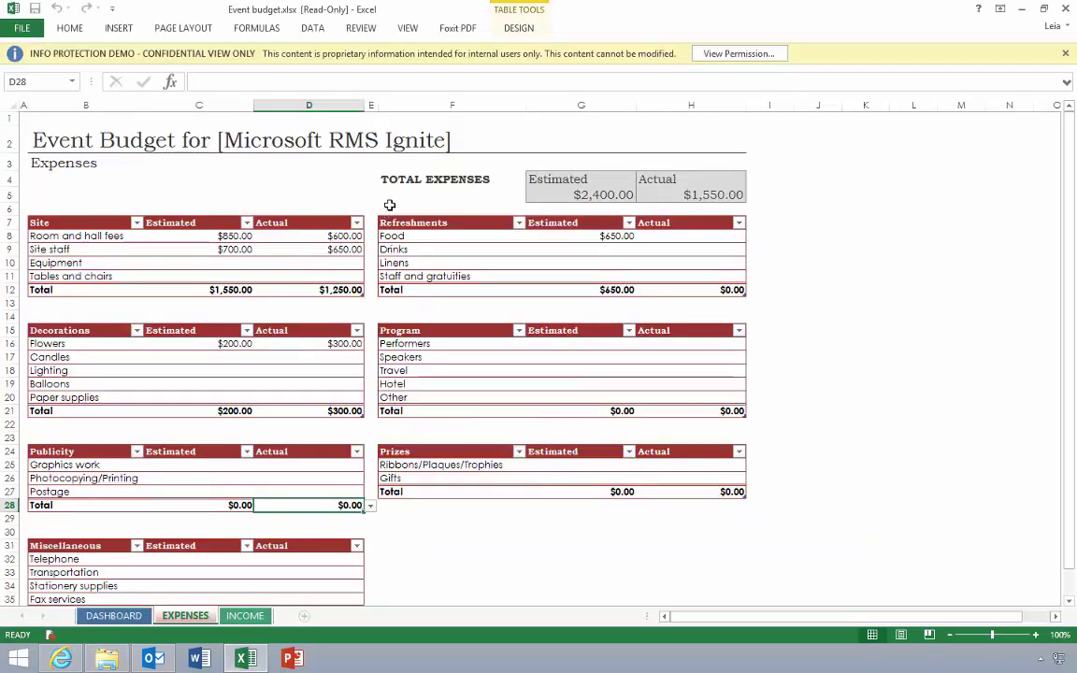
{"action": "left_click", "coordinate": [732, 56]}
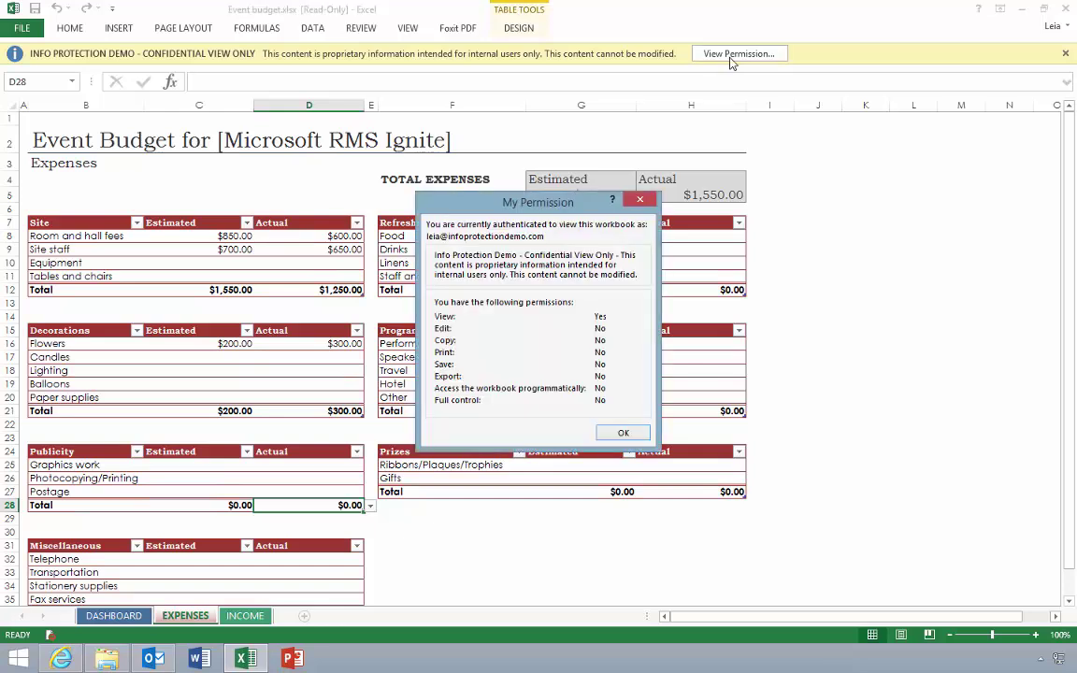
{"action": "left_click", "coordinate": [642, 201]}
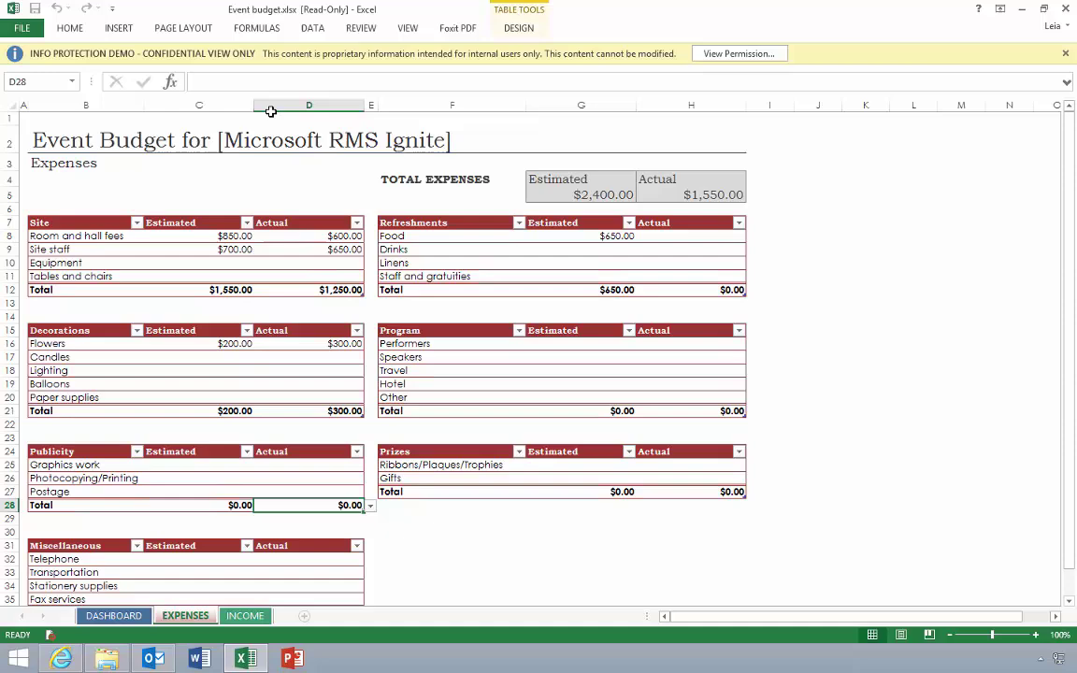
{"action": "left_click", "coordinate": [24, 28]}
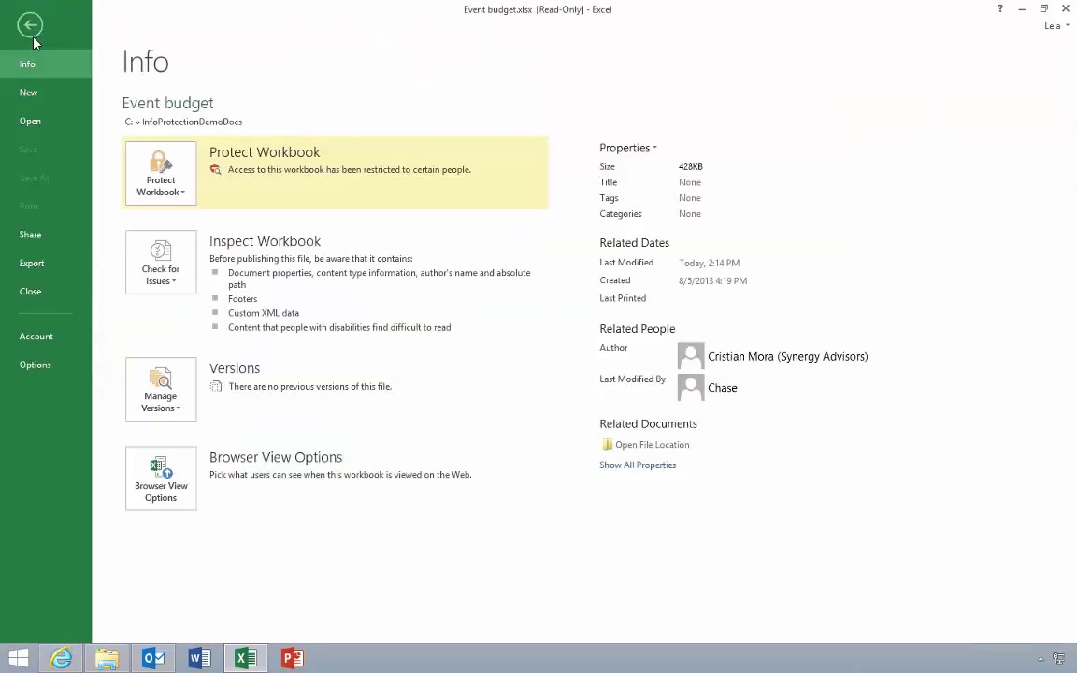
{"action": "left_click", "coordinate": [33, 38]}
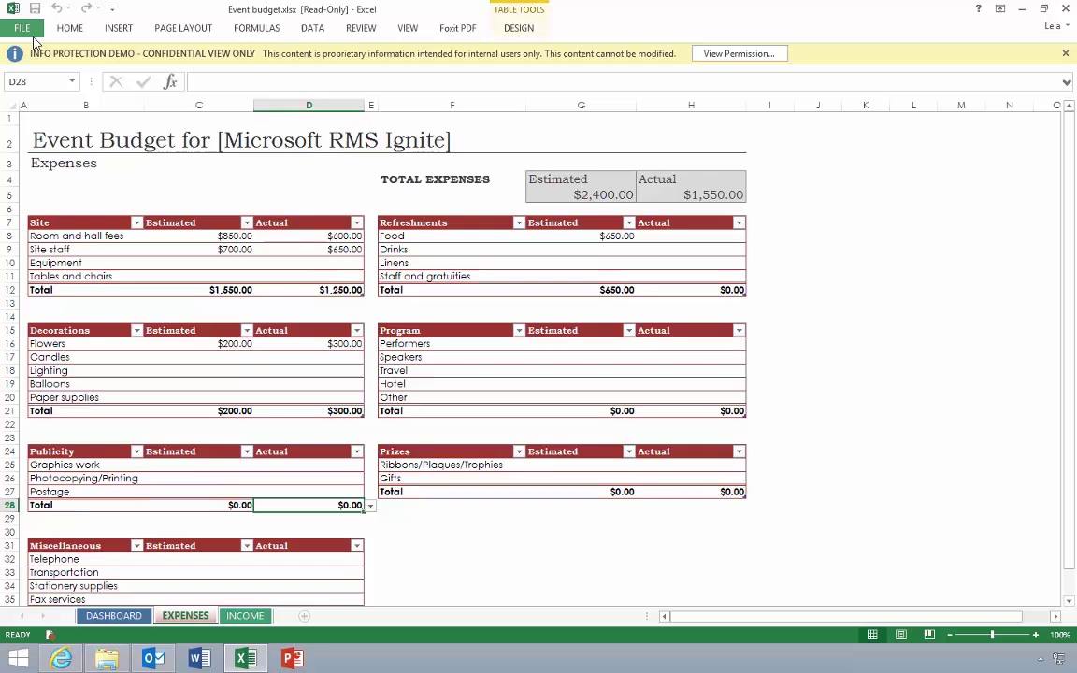
{"action": "left_click", "coordinate": [51, 236]}
{"action": "right_click", "coordinate": [51, 235]}
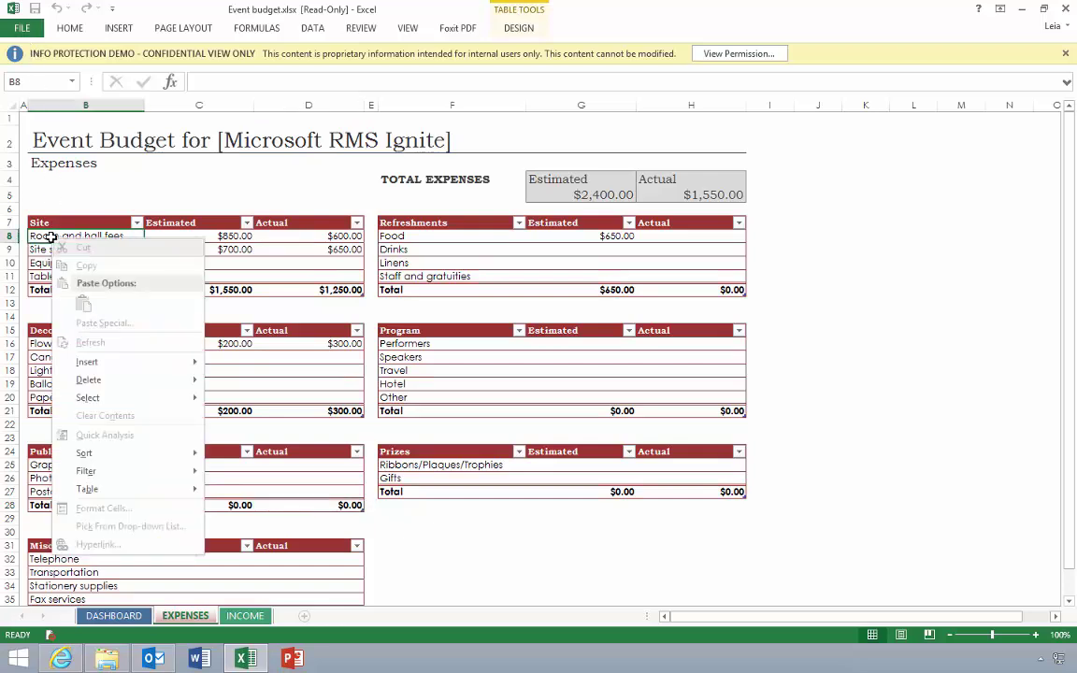
{"action": "left_click", "coordinate": [48, 240]}
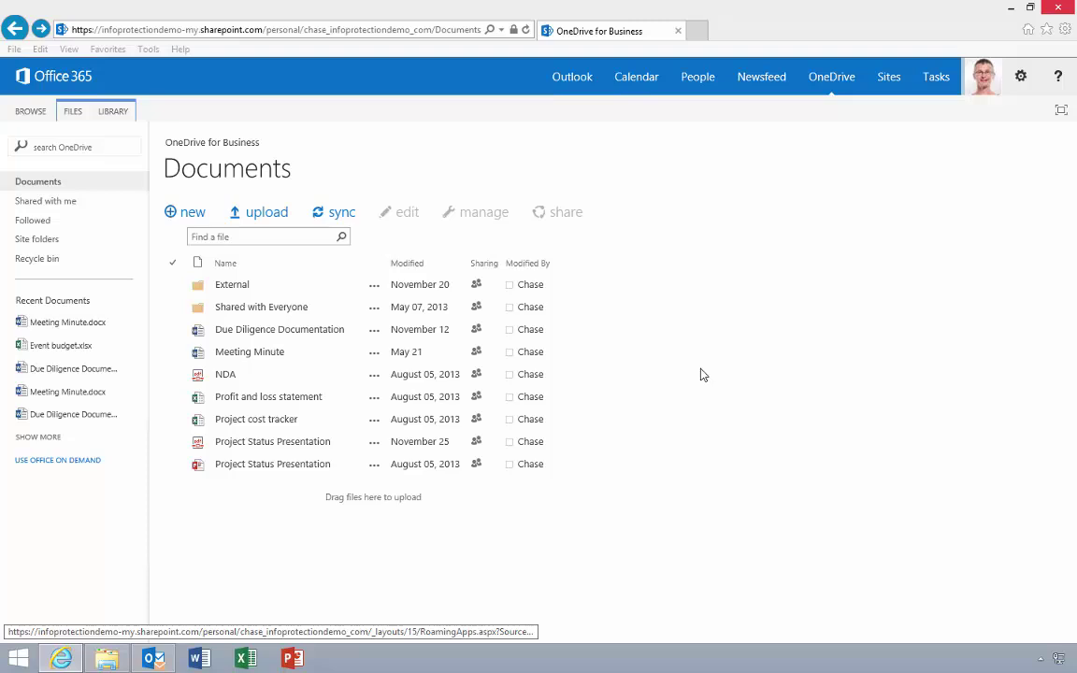
Step: Preview Due Diligence Documentation and Profit and loss statement online, then show the synced OneDrive folder
{"action": "left_click", "coordinate": [328, 335]}
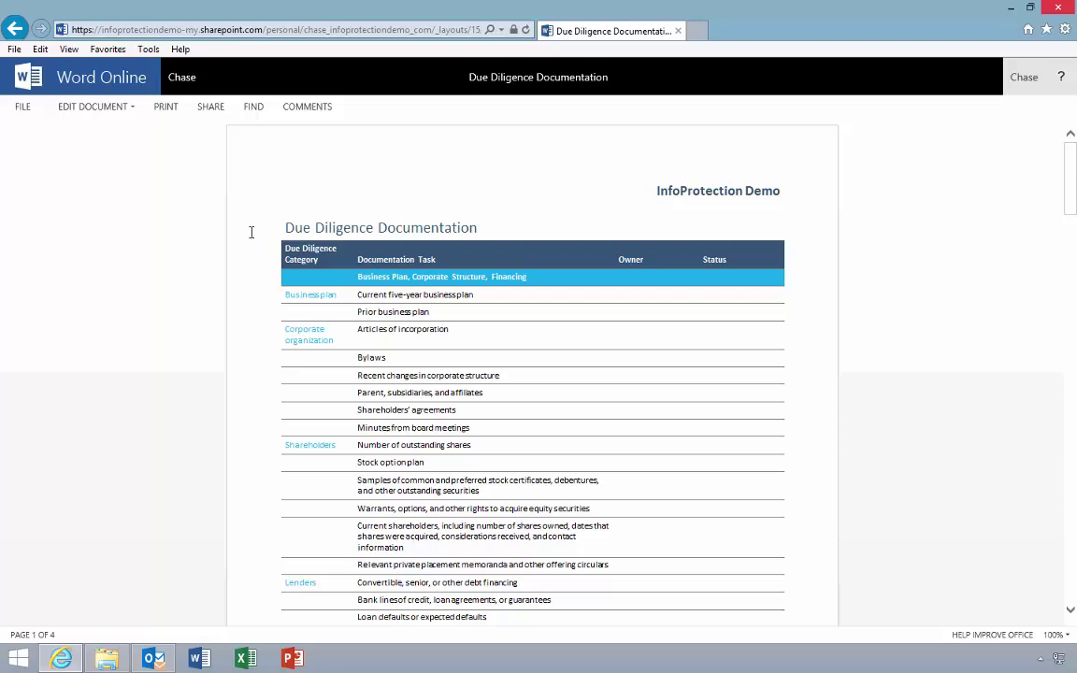
{"action": "left_click", "coordinate": [14, 28]}
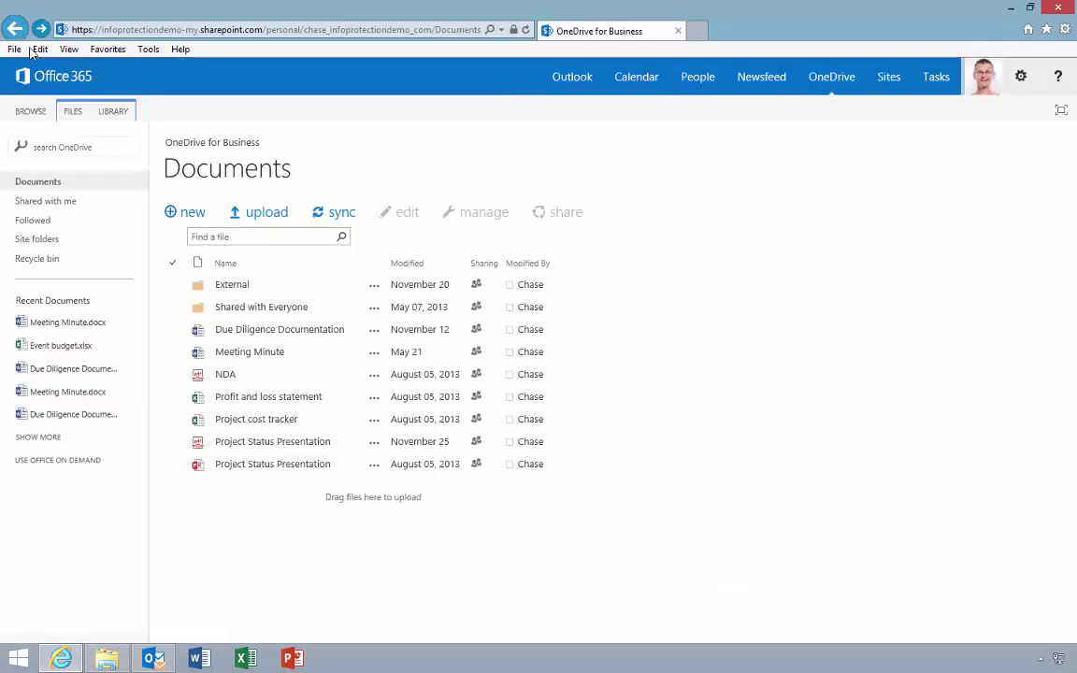
{"action": "left_click", "coordinate": [241, 398]}
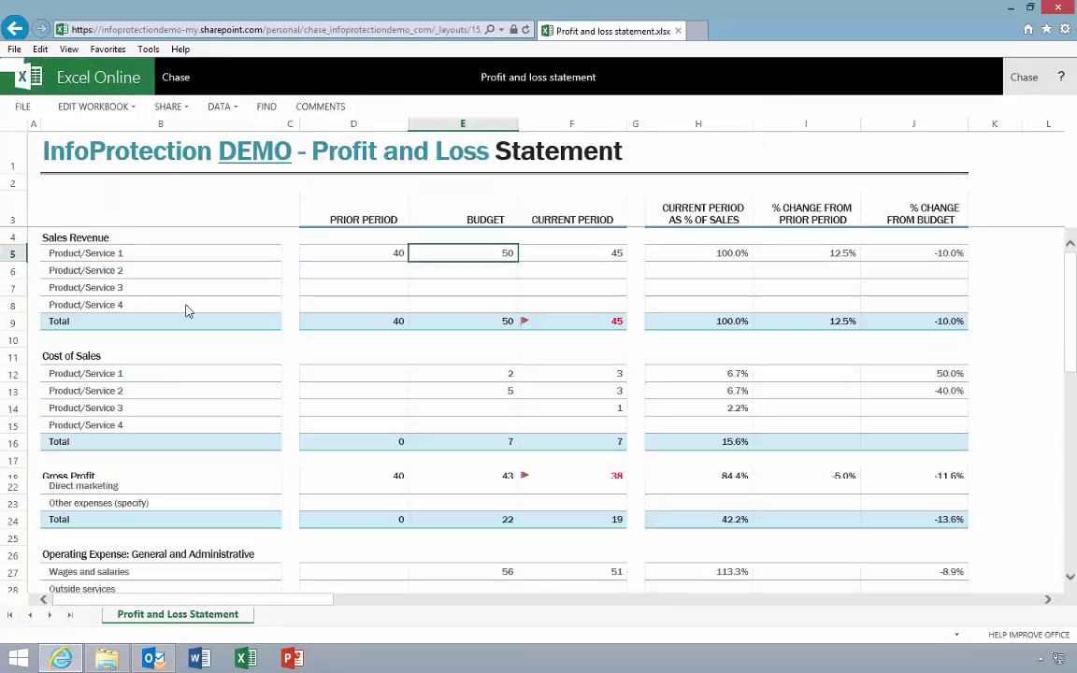
{"action": "left_click", "coordinate": [15, 35]}
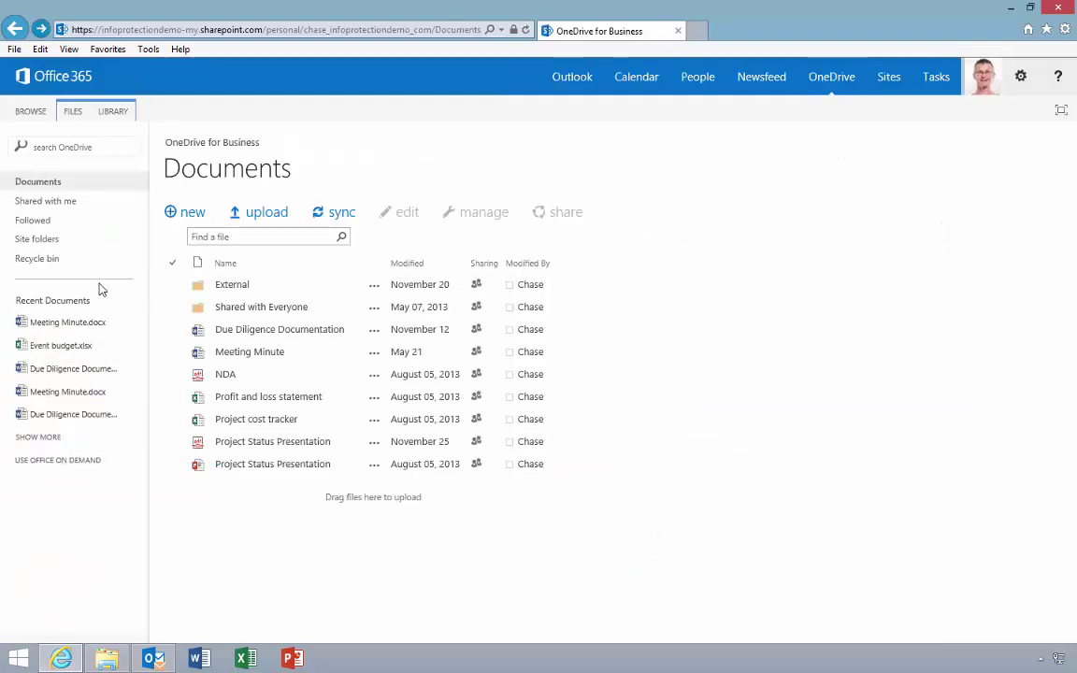
{"action": "left_click", "coordinate": [105, 659]}
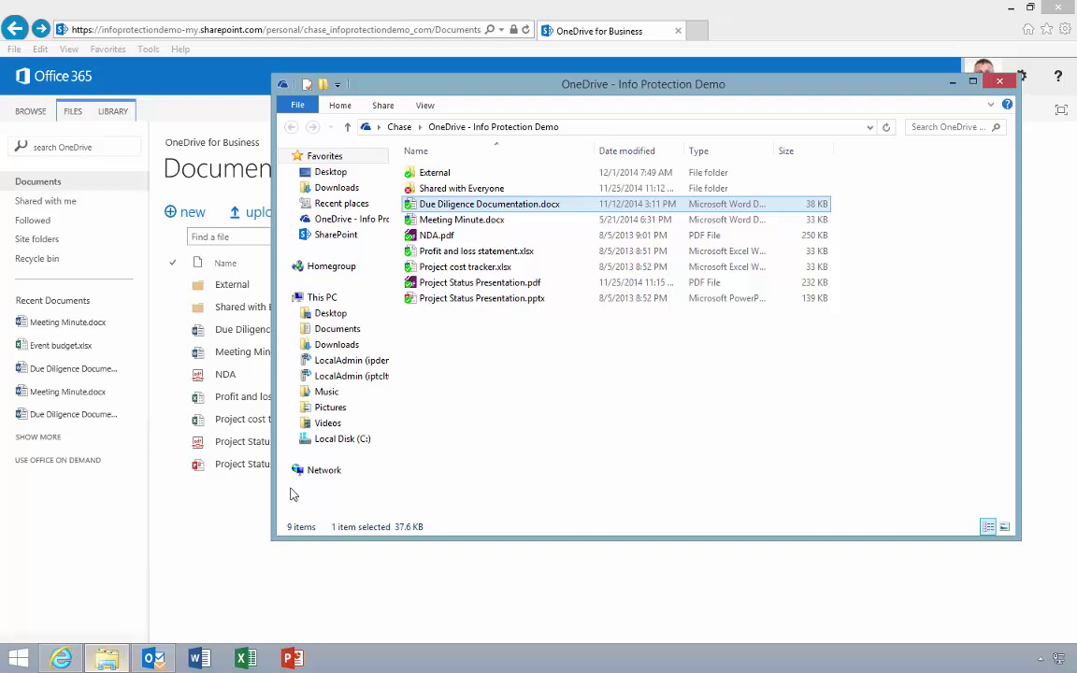
Step: Open Profit and loss statement.xlsx in desktop Excel, close it, and minimize the synced folder window
{"action": "double_click", "coordinate": [447, 251]}
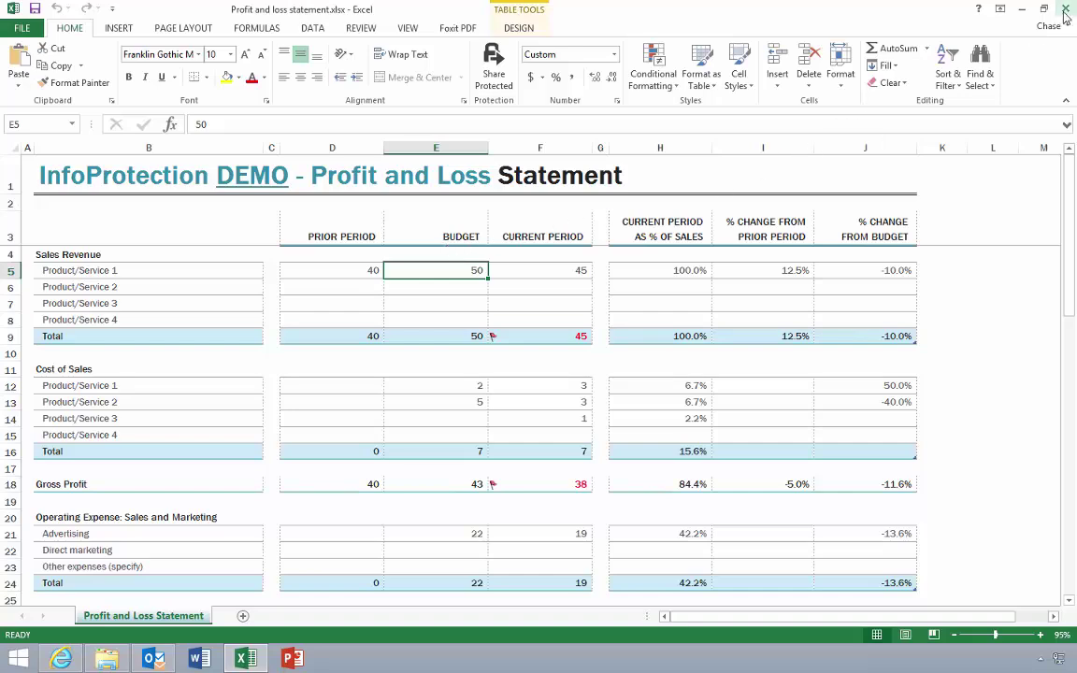
{"action": "key", "text": "alt+F4"}
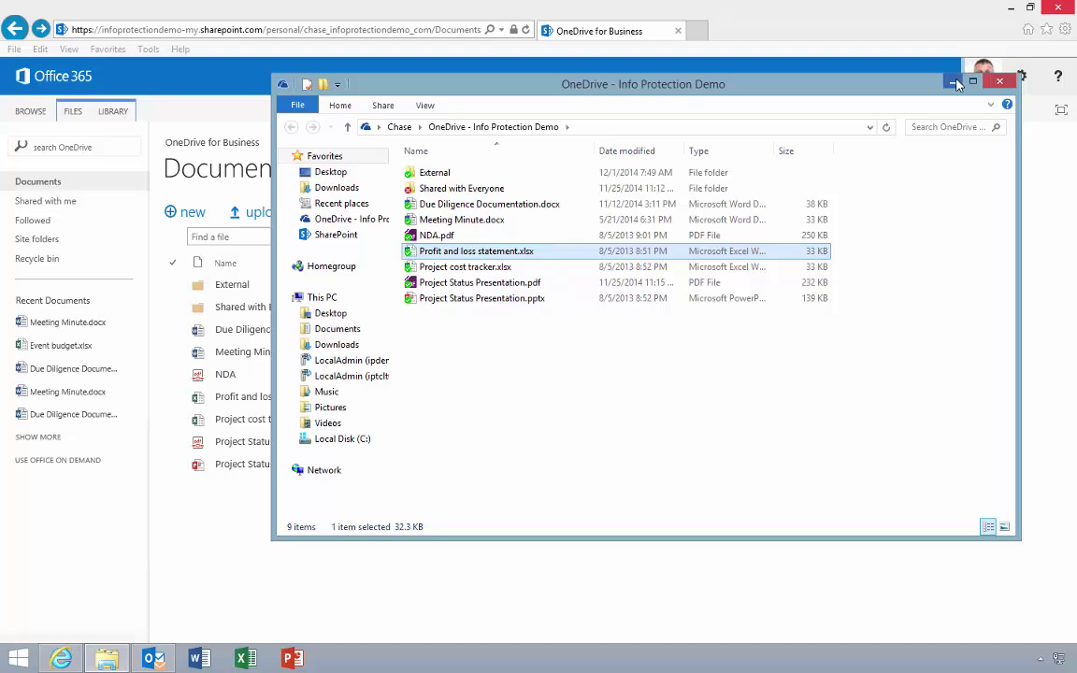
{"action": "left_click", "coordinate": [955, 84]}
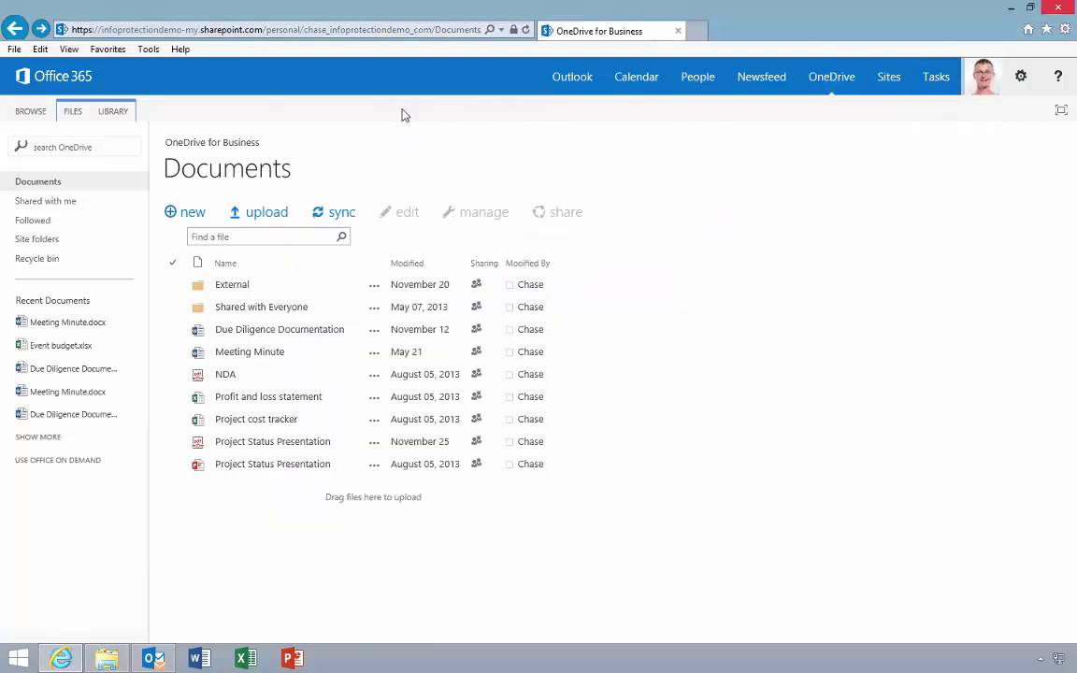
Step: Go to the Documents library settings and open its Information Rights Management page
{"action": "left_click", "coordinate": [116, 111]}
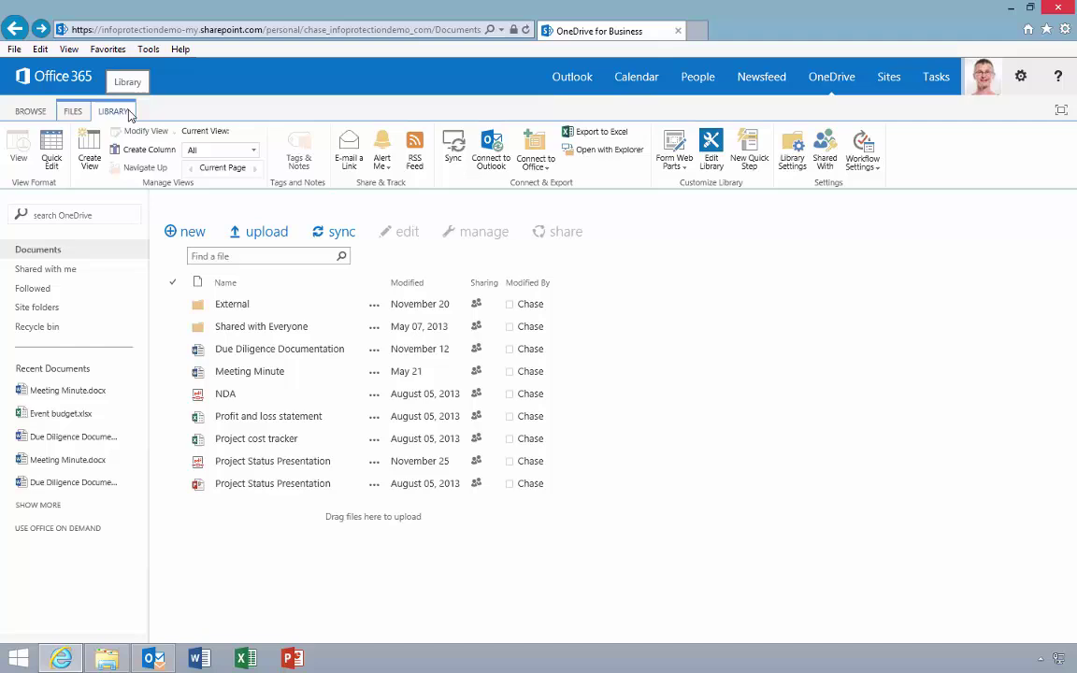
{"action": "left_click", "coordinate": [790, 152]}
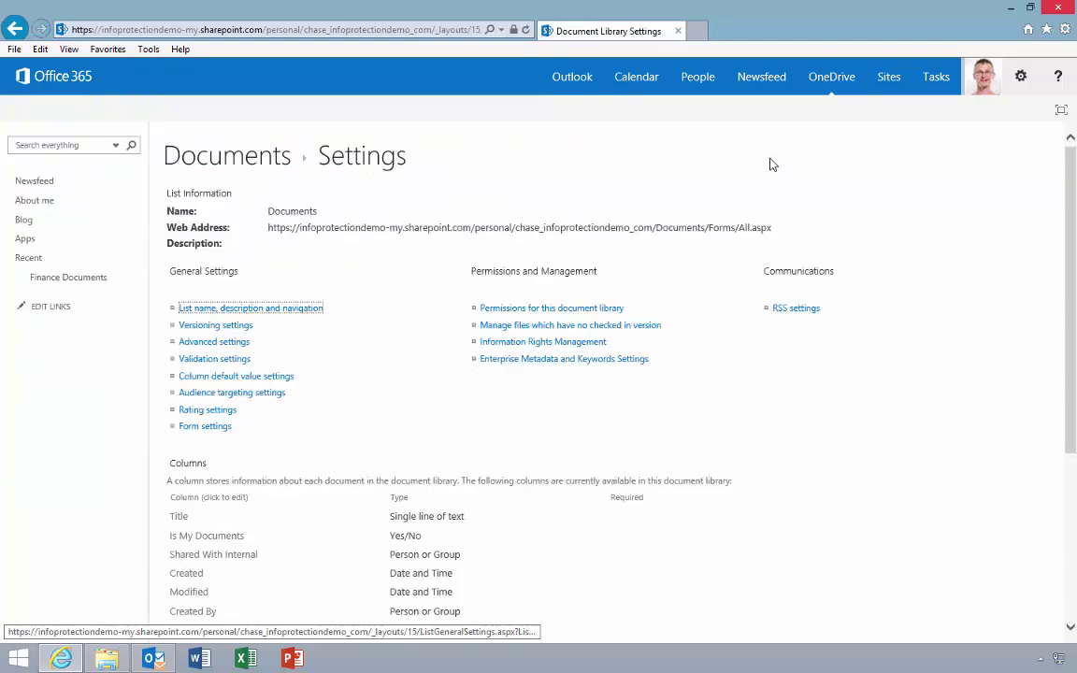
{"action": "left_click", "coordinate": [576, 344]}
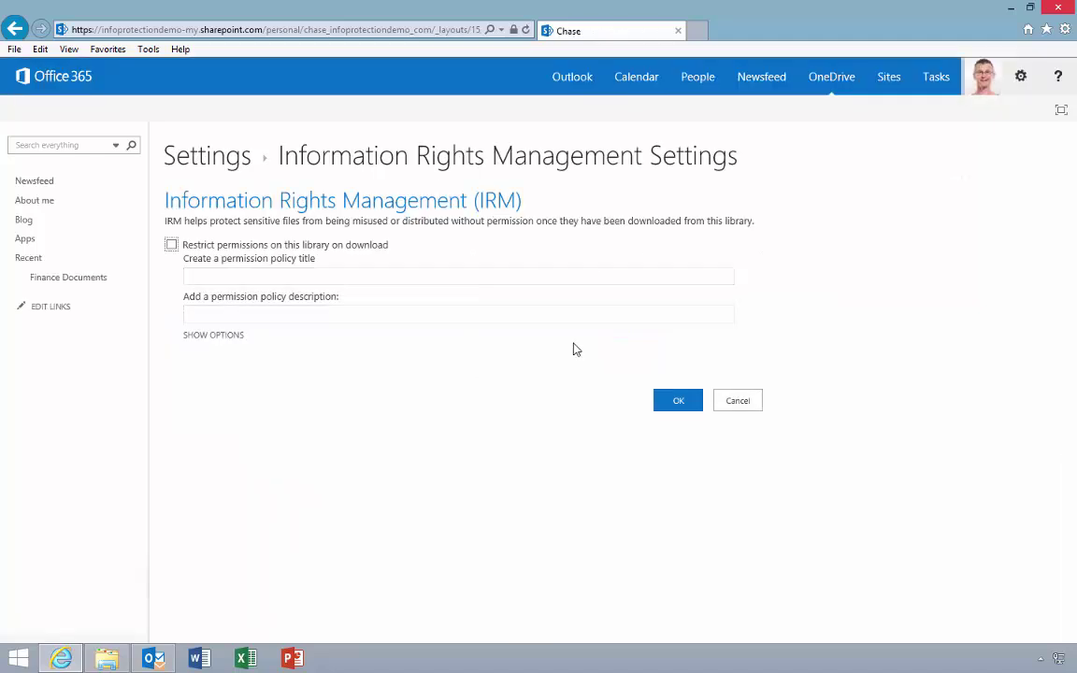
Step: Restrict downloads under policy 'High Business Impact', described as confidential and not for external sharing
{"action": "left_click", "coordinate": [171, 246]}
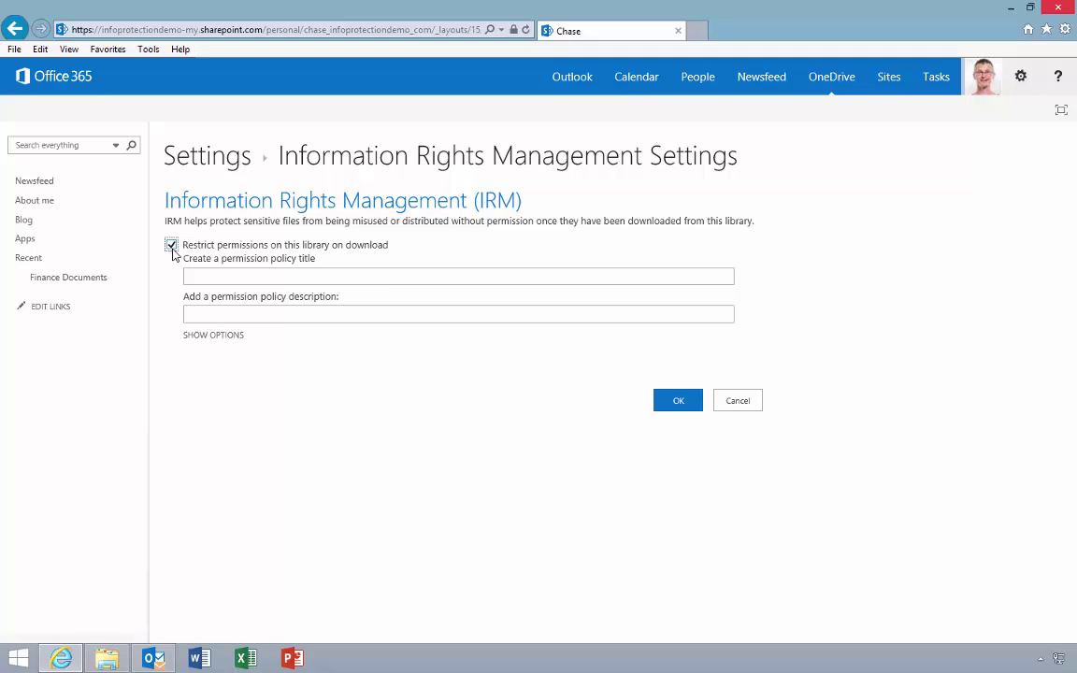
{"action": "left_click", "coordinate": [220, 275]}
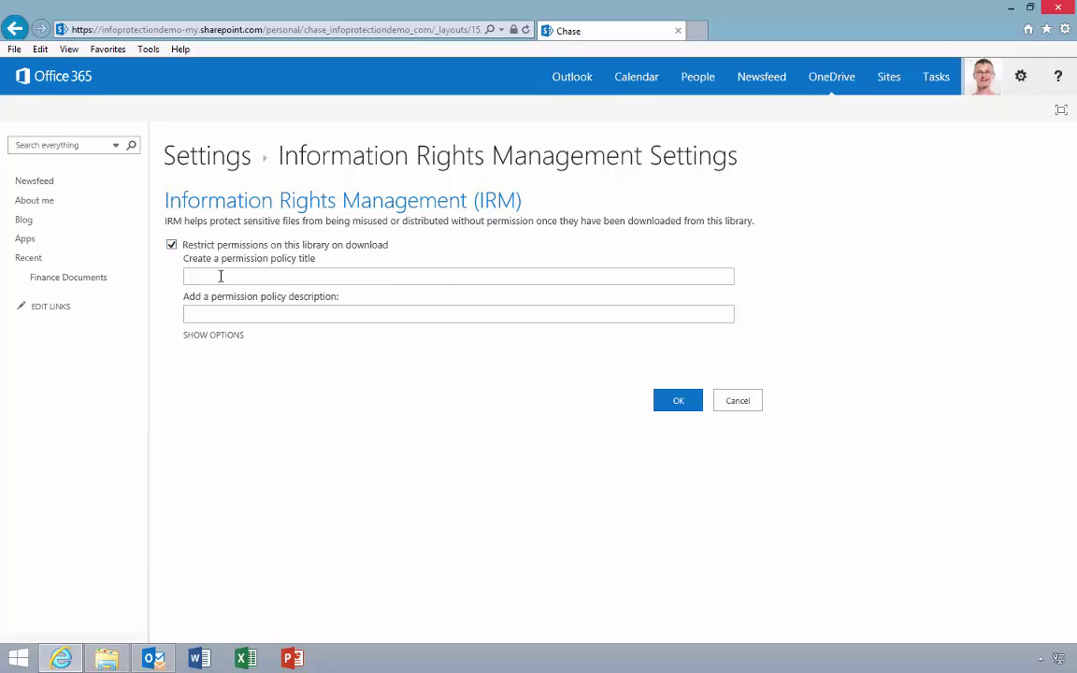
{"action": "type", "text": "High Business Impact"}
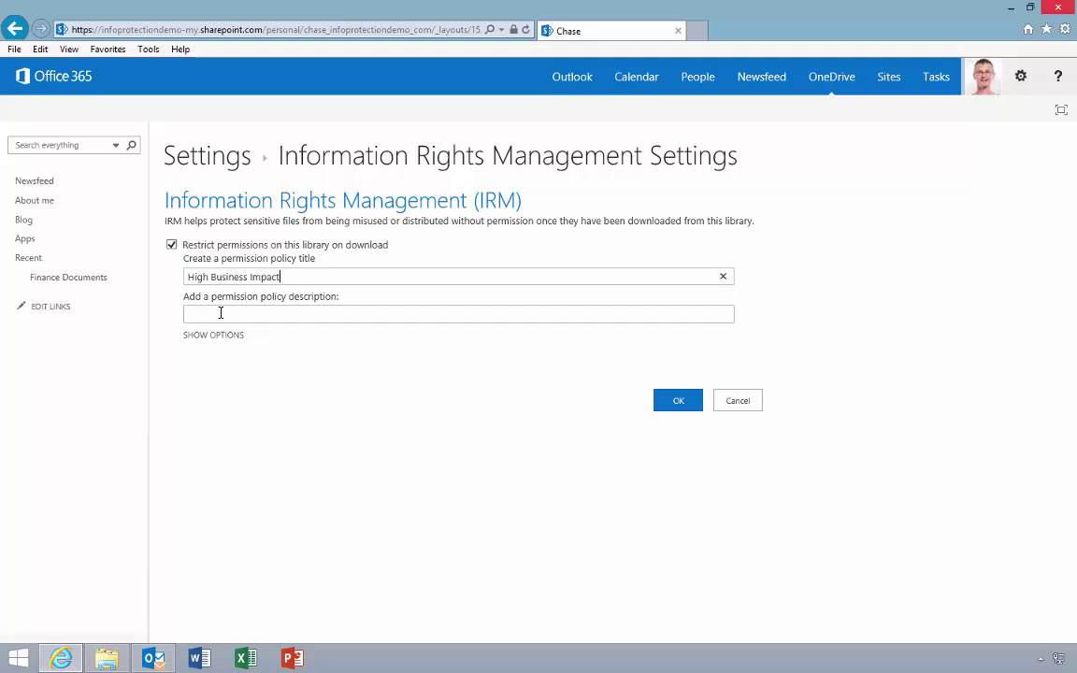
{"action": "left_click", "coordinate": [221, 313]}
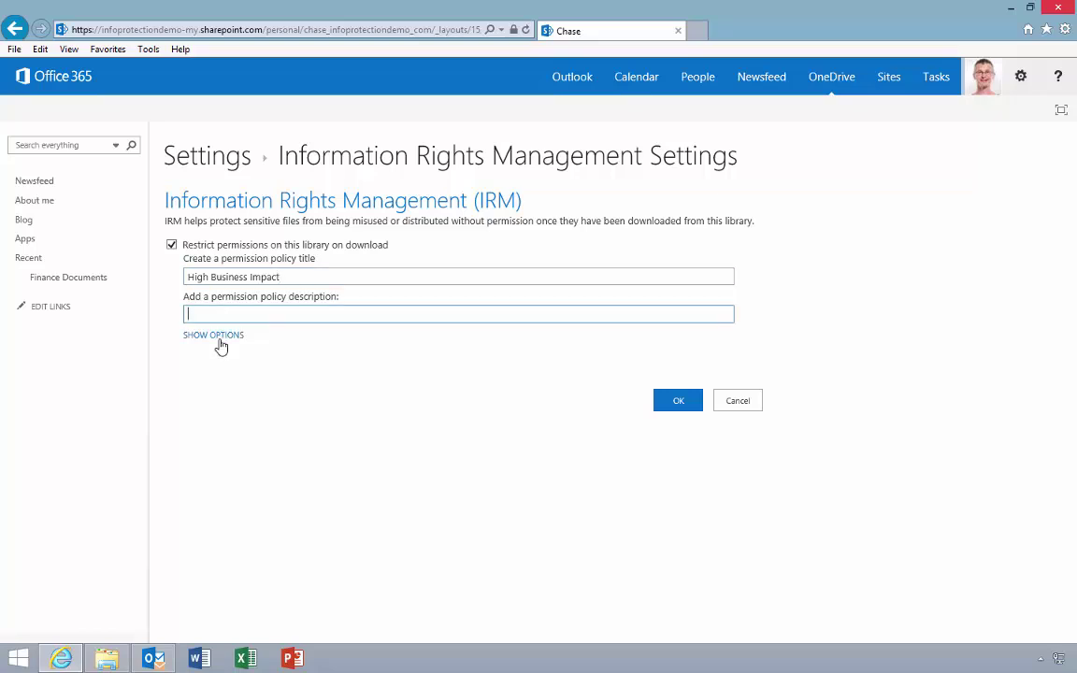
{"action": "type", "text": "These documents are conf"}
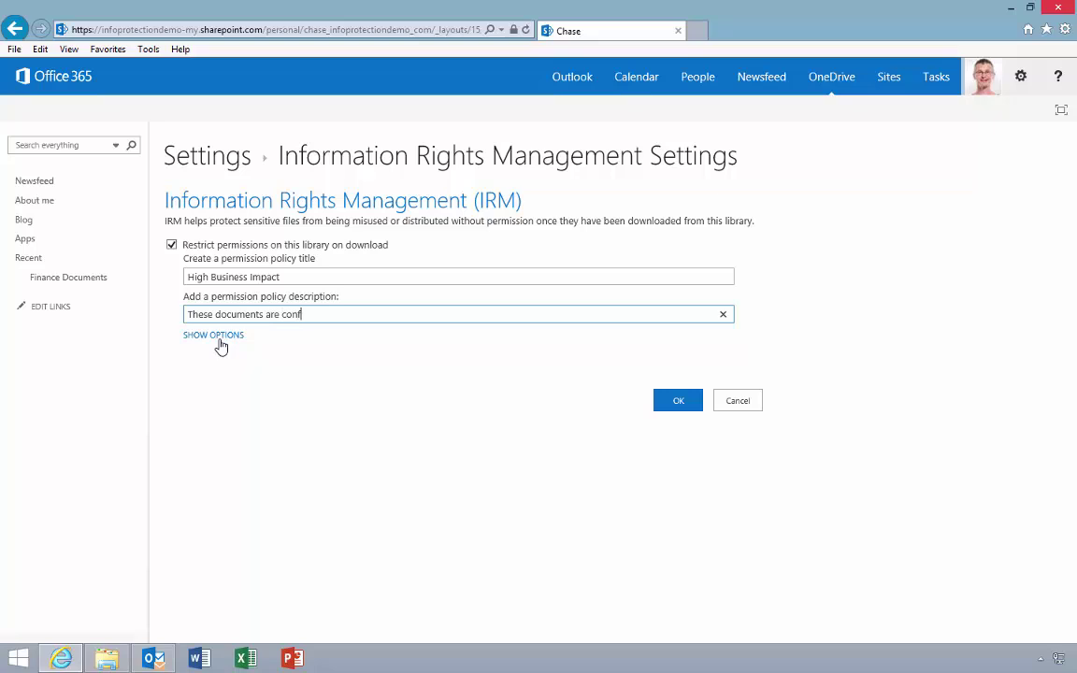
{"action": "type", "text": "idential to our organ"}
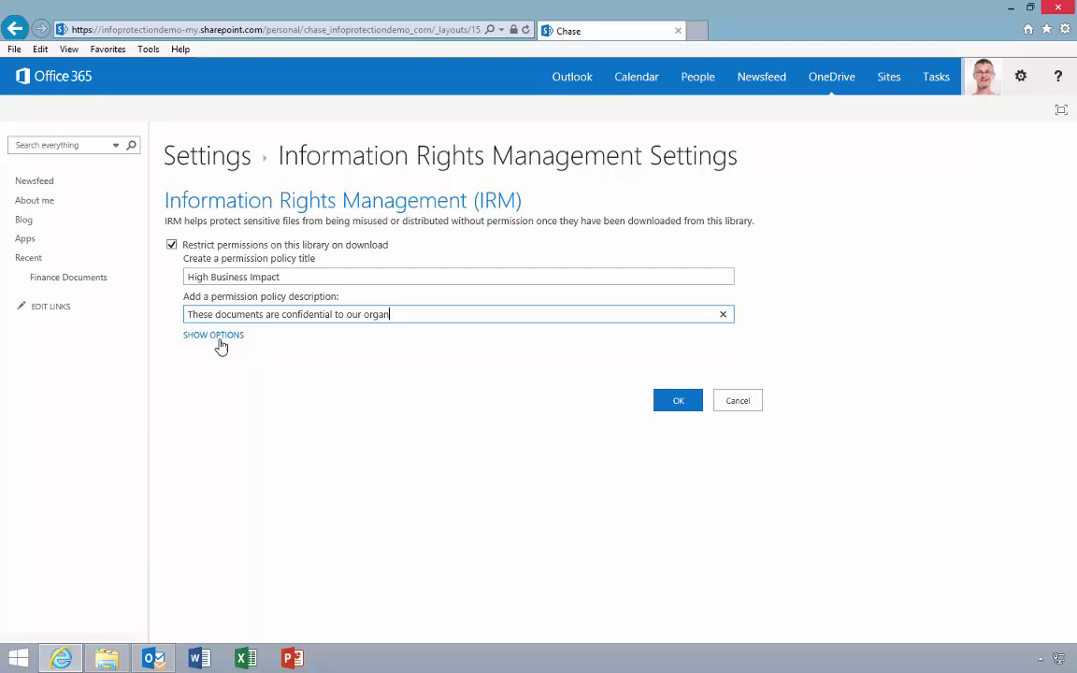
{"action": "type", "text": "ization and shou"}
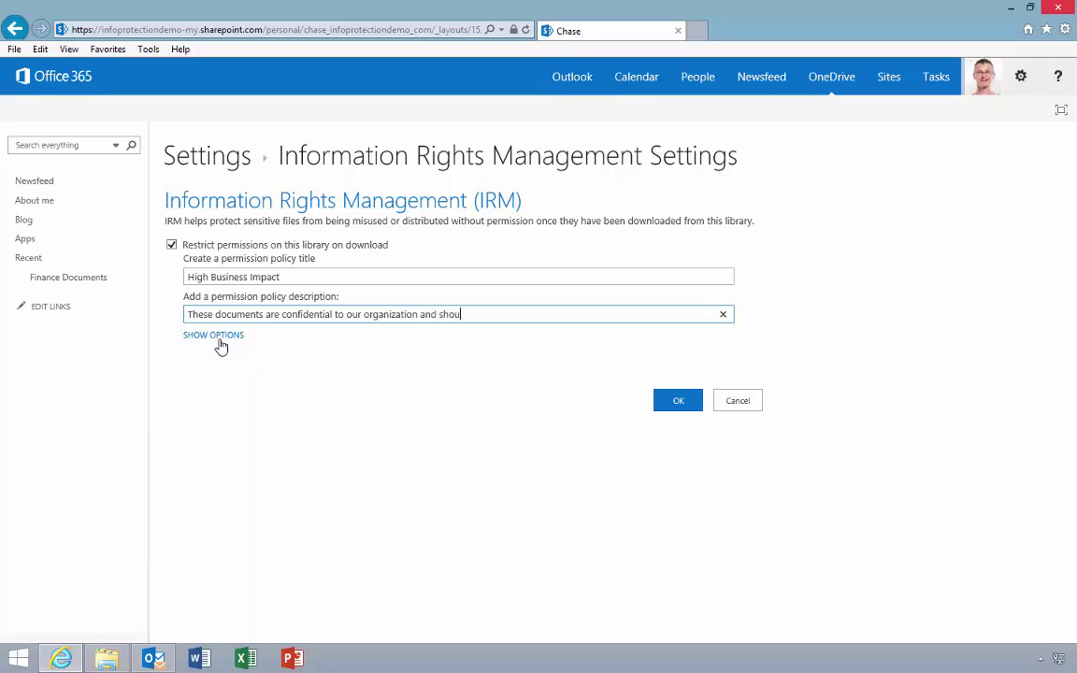
{"action": "type", "text": "ld not be shared externally"}
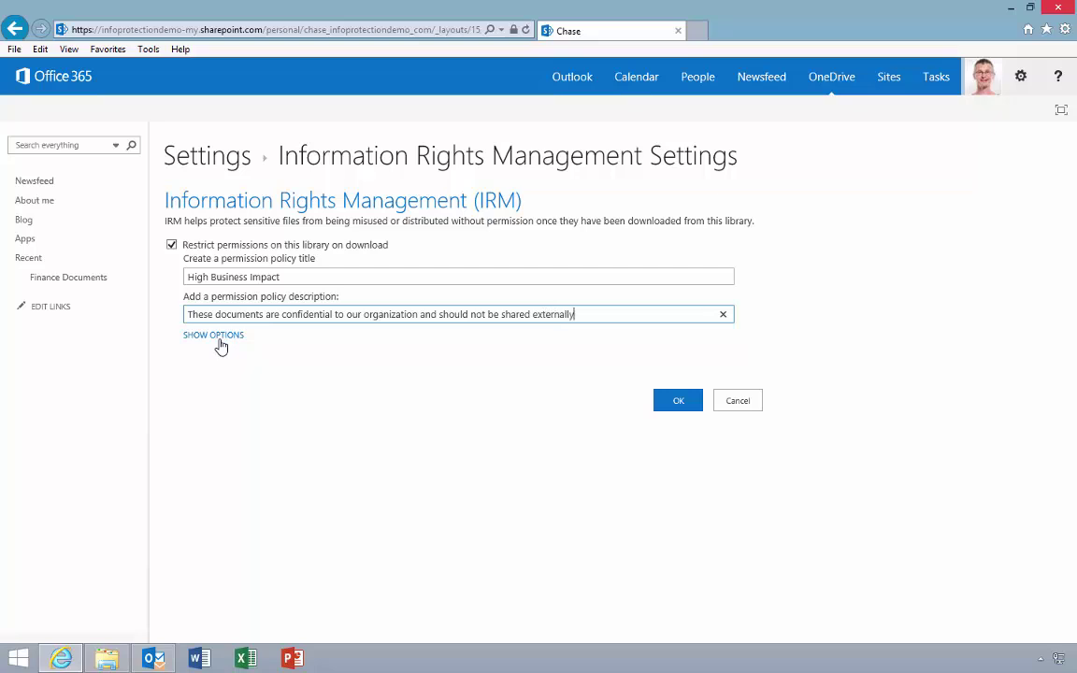
{"action": "left_click", "coordinate": [219, 338]}
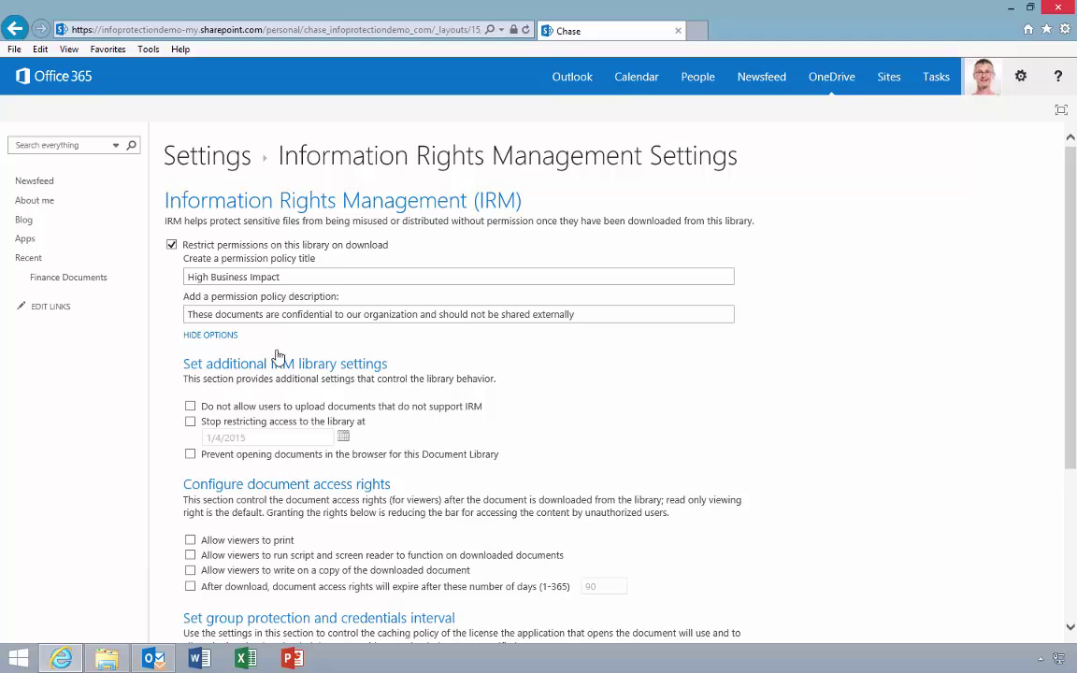
Step: Require users to verify credentials every 7 days instead of 30, and save the IRM settings
{"action": "left_click", "coordinate": [1070, 533]}
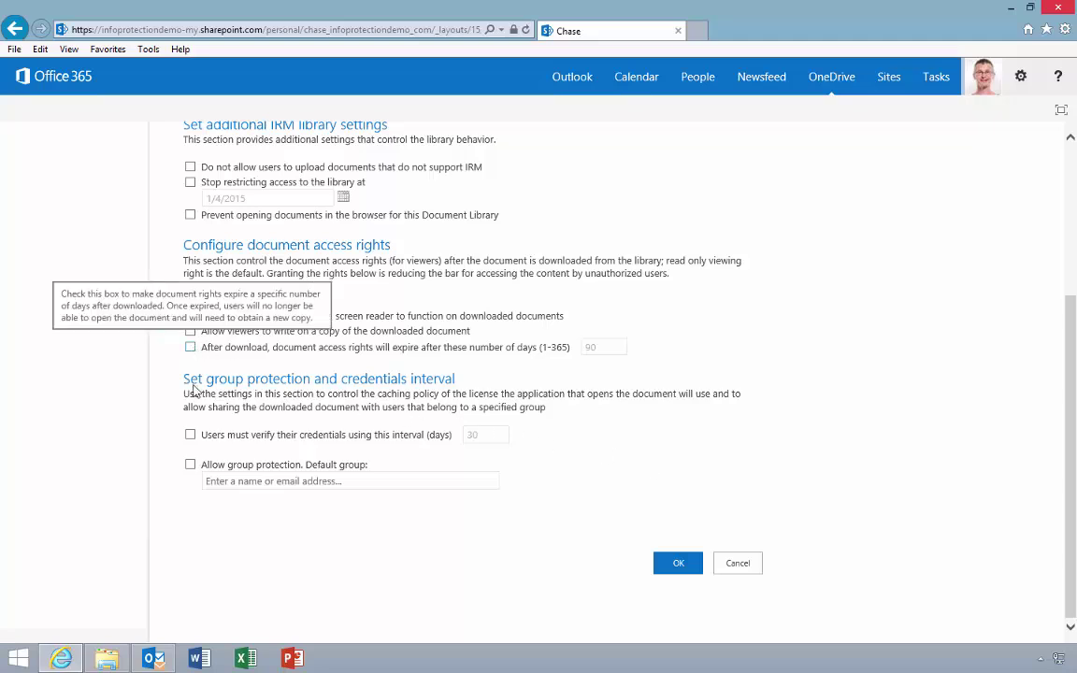
{"action": "left_click", "coordinate": [191, 435]}
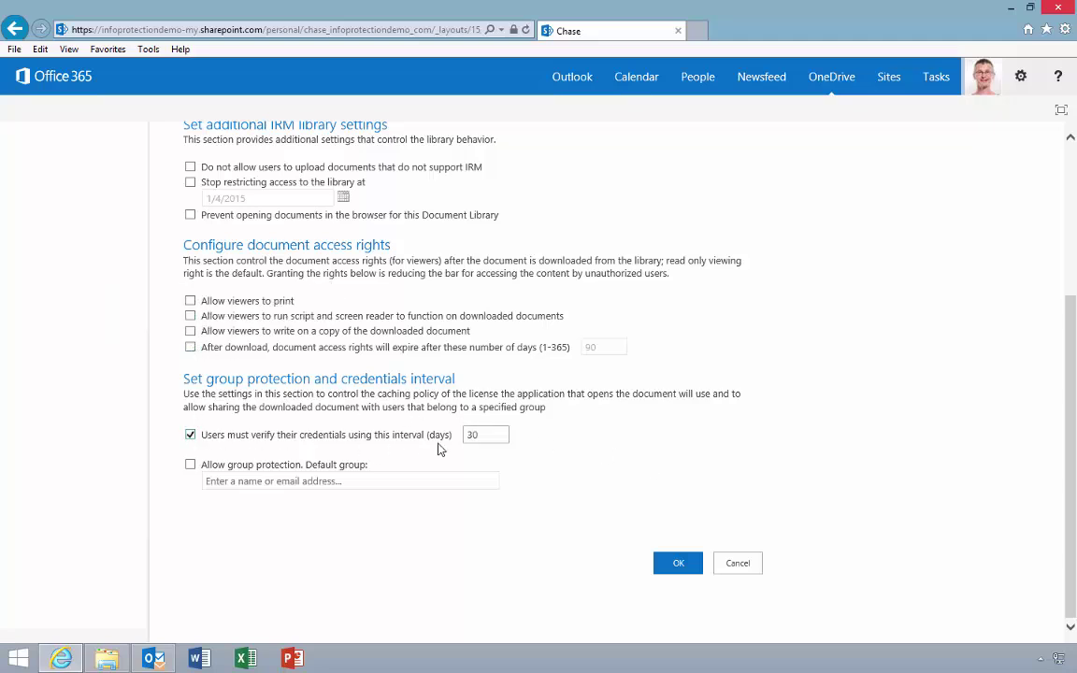
{"action": "left_click_drag", "start_coordinate": [492, 435], "coordinate": [465, 439]}
{"action": "type", "text": "7"}
{"action": "left_click", "coordinate": [677, 563]}
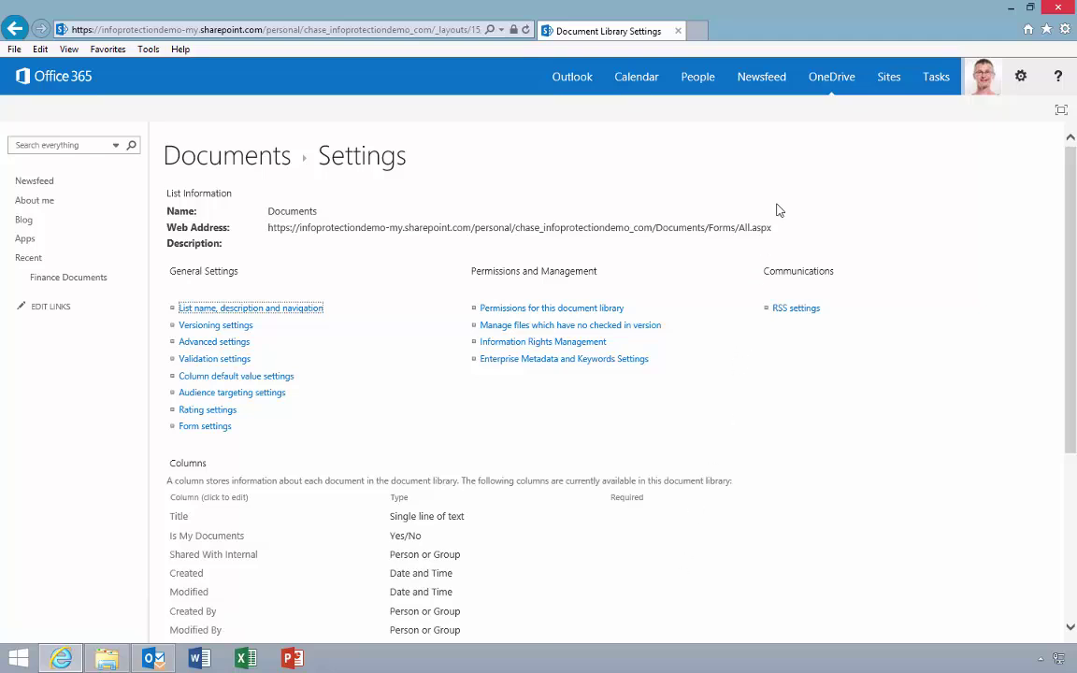
Step: Return to the Documents library, choose Sync now, and dismiss the syncing notice
{"action": "left_click", "coordinate": [820, 82]}
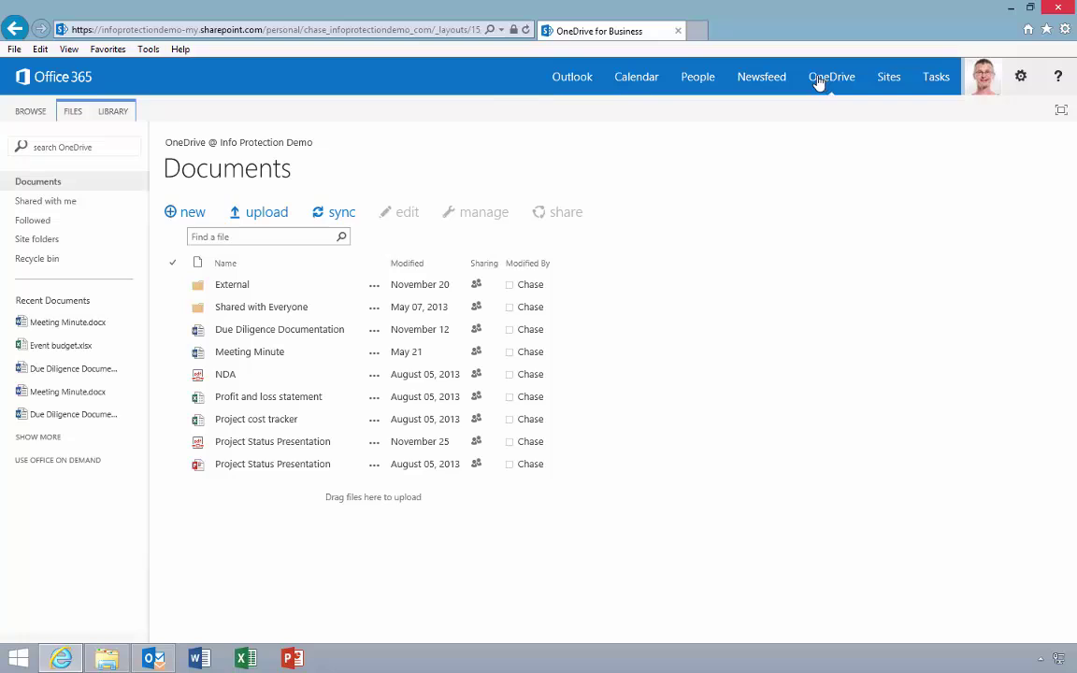
{"action": "left_click", "coordinate": [320, 216]}
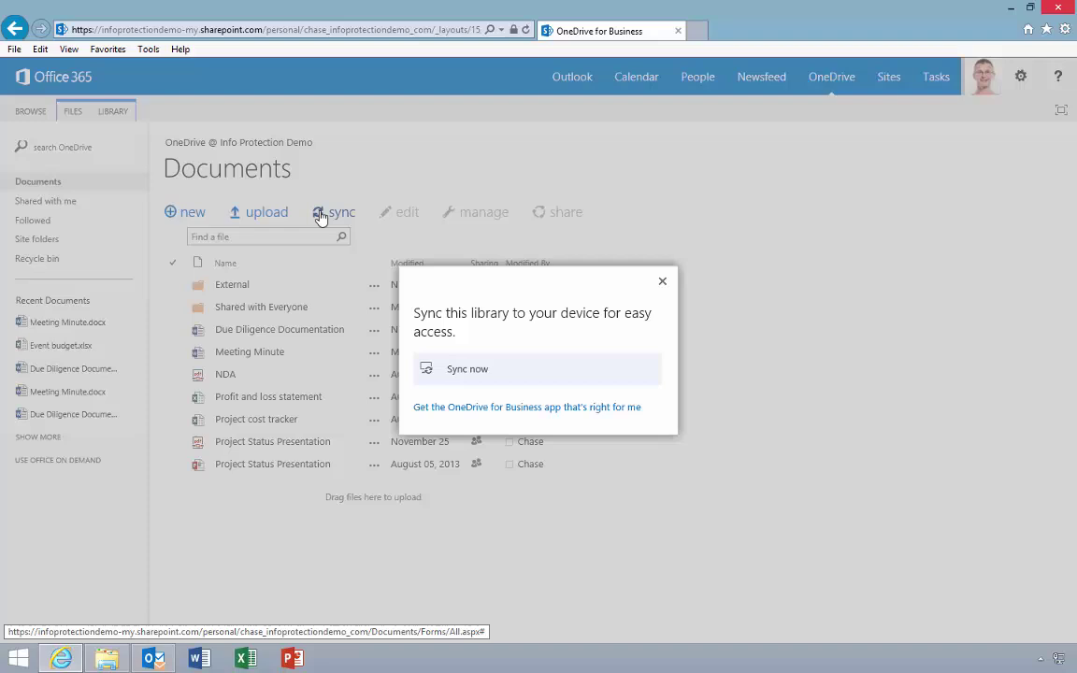
{"action": "left_click", "coordinate": [475, 374]}
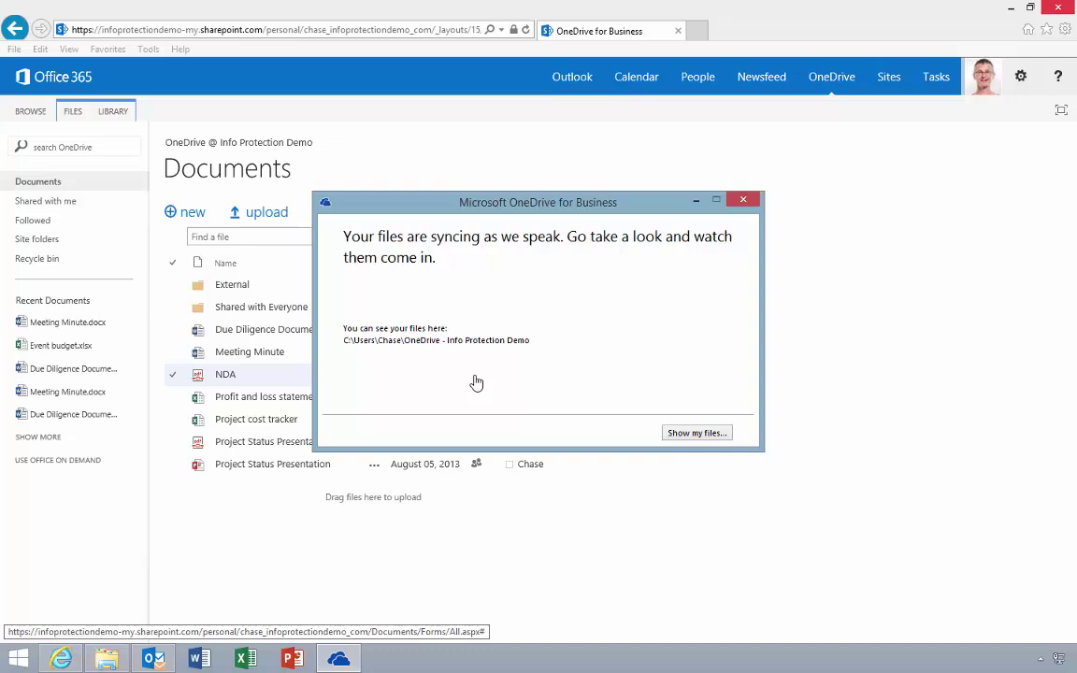
{"action": "left_click", "coordinate": [697, 201]}
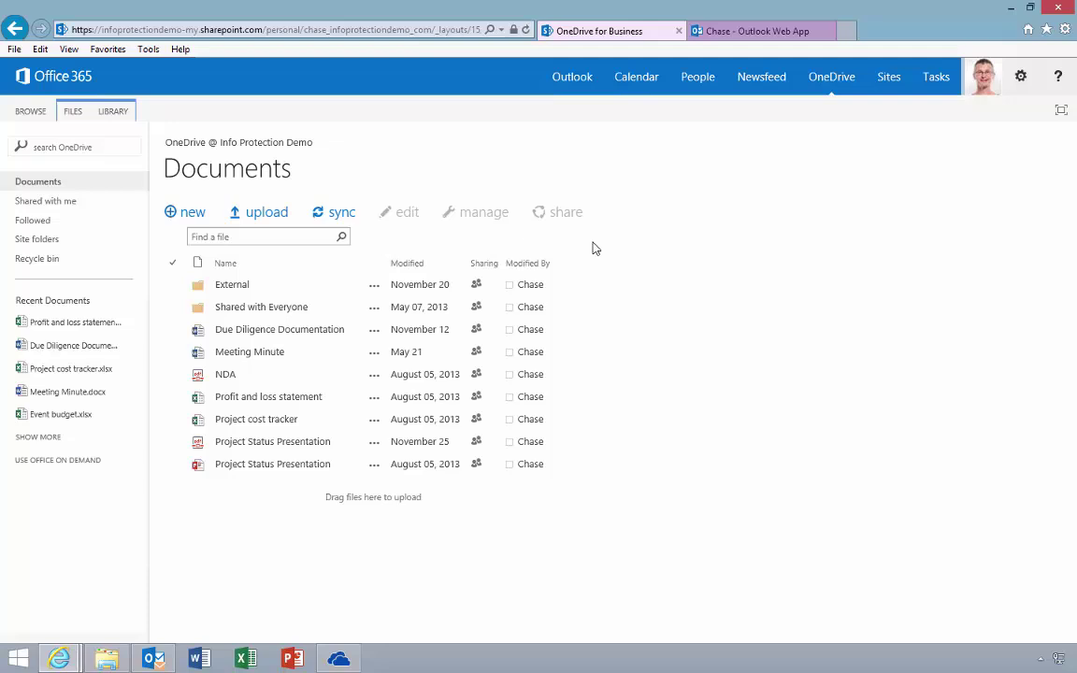
{"action": "left_click", "coordinate": [311, 399]}
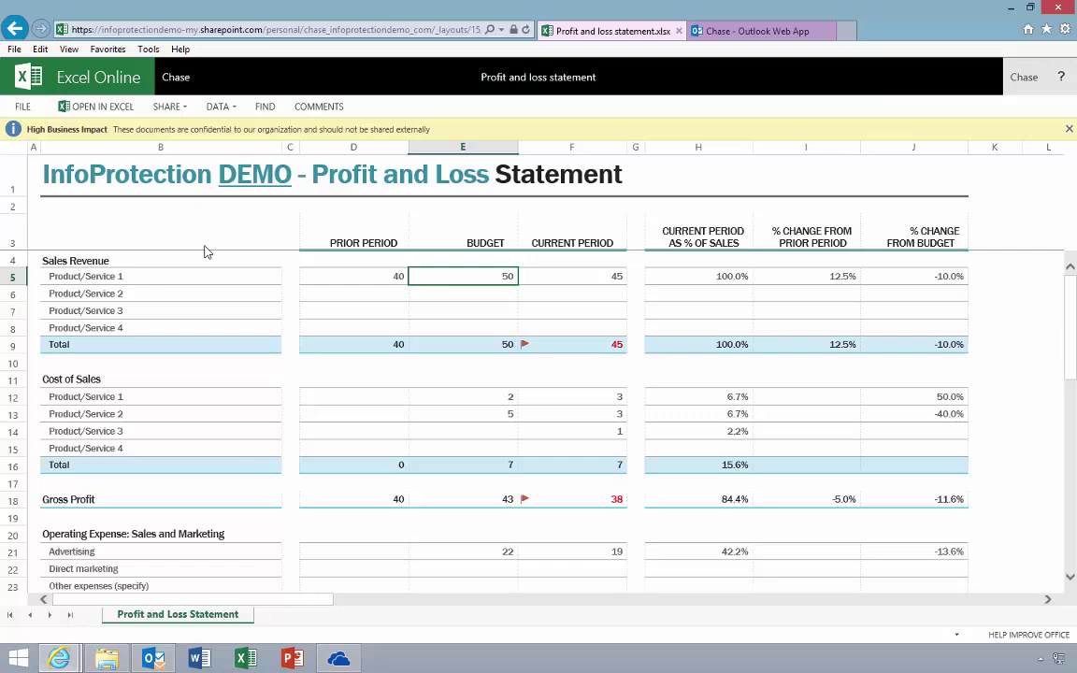
{"action": "left_click", "coordinate": [16, 30]}
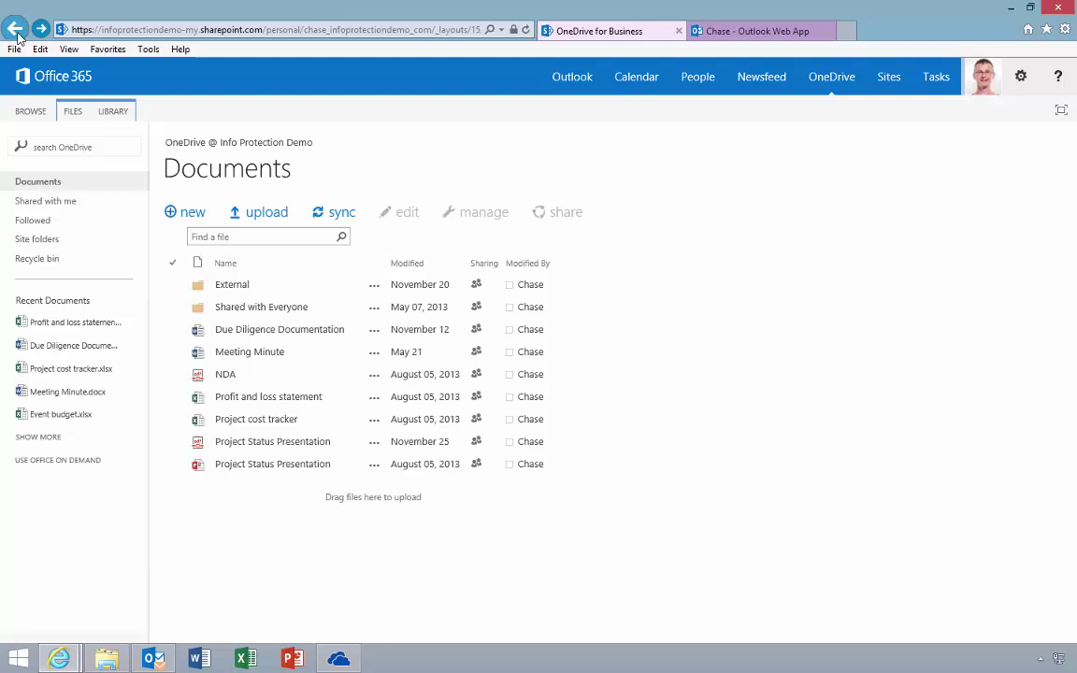
{"action": "left_click", "coordinate": [236, 333]}
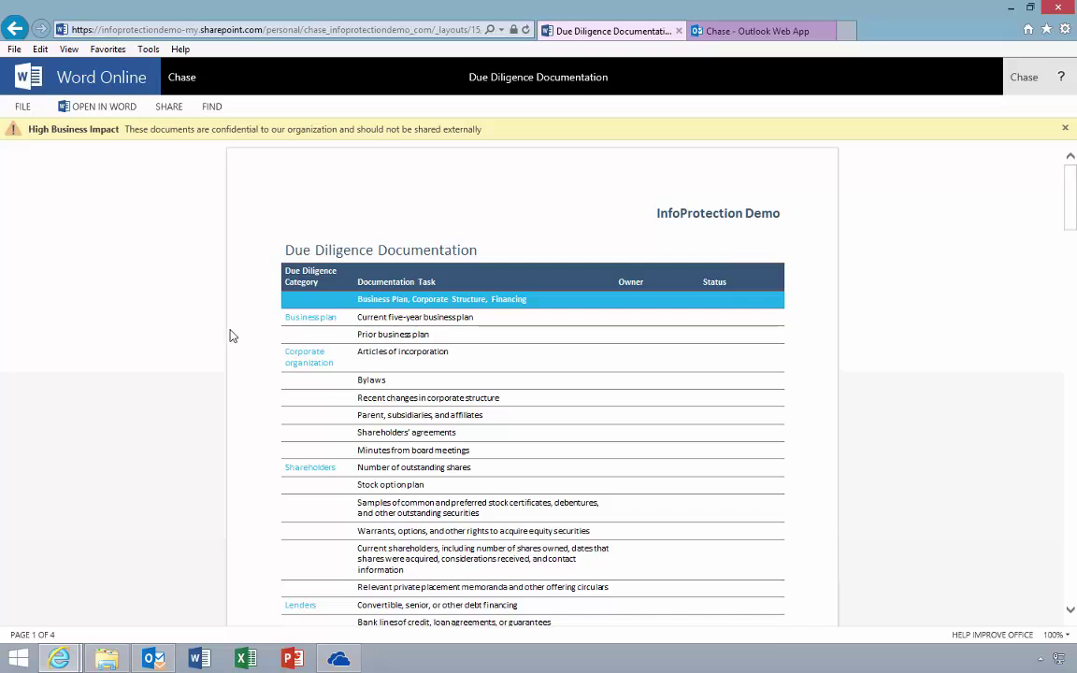
{"action": "left_click", "coordinate": [25, 38]}
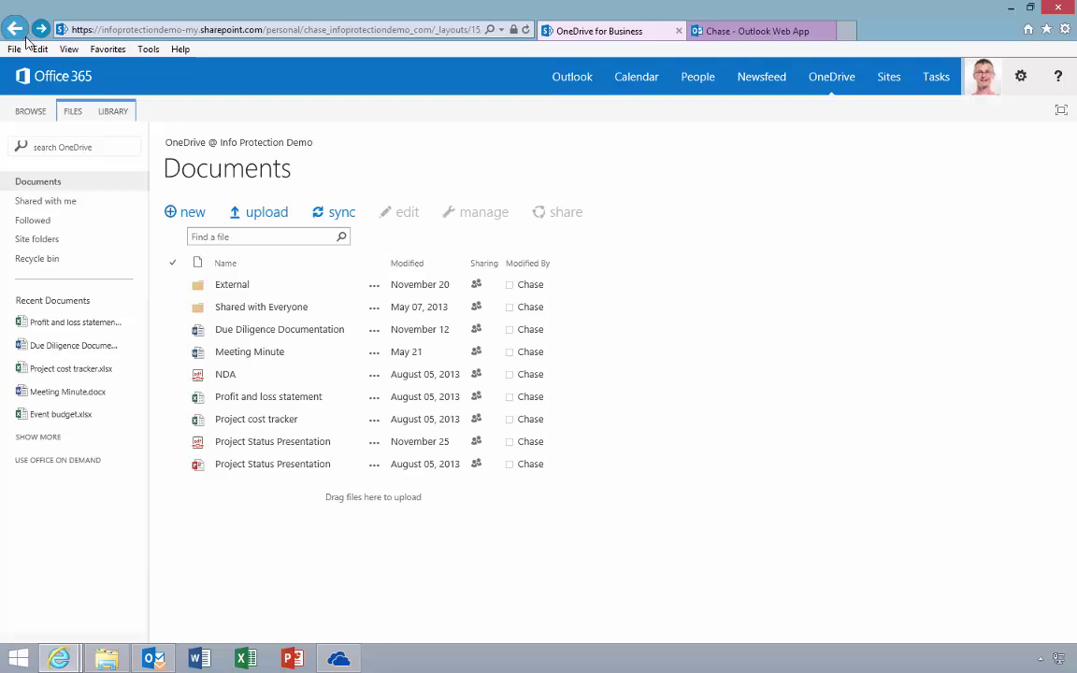
Step: Open Profit and loss statement.xlsx from the synced OneDrive folder in Excel, then close it
{"action": "left_click", "coordinate": [108, 660]}
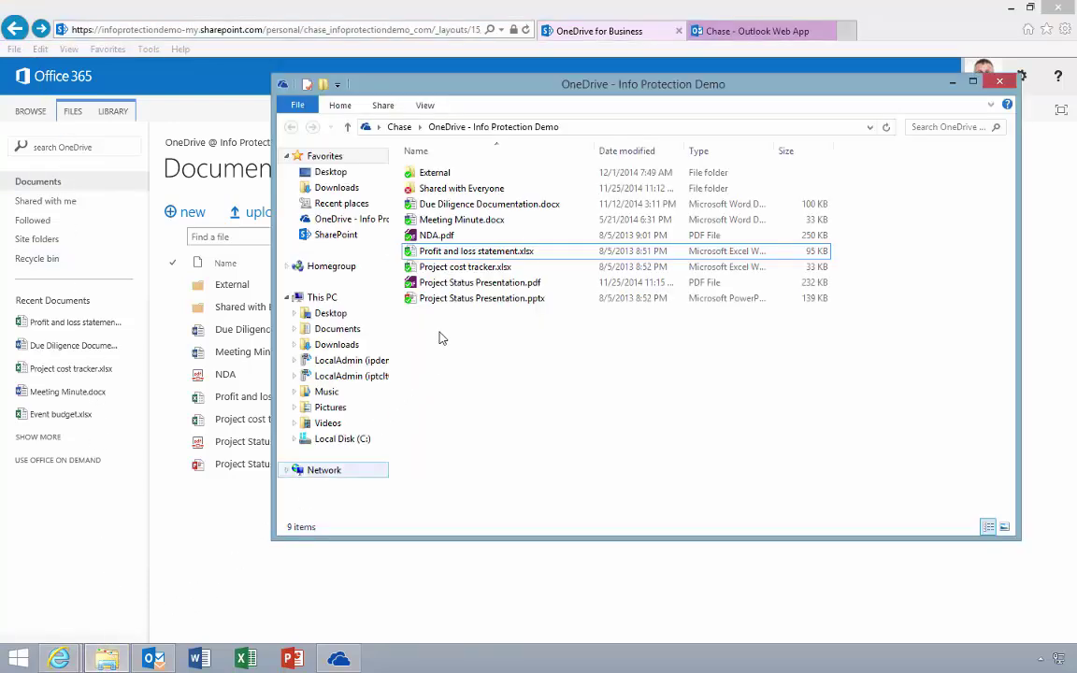
{"action": "double_click", "coordinate": [451, 251]}
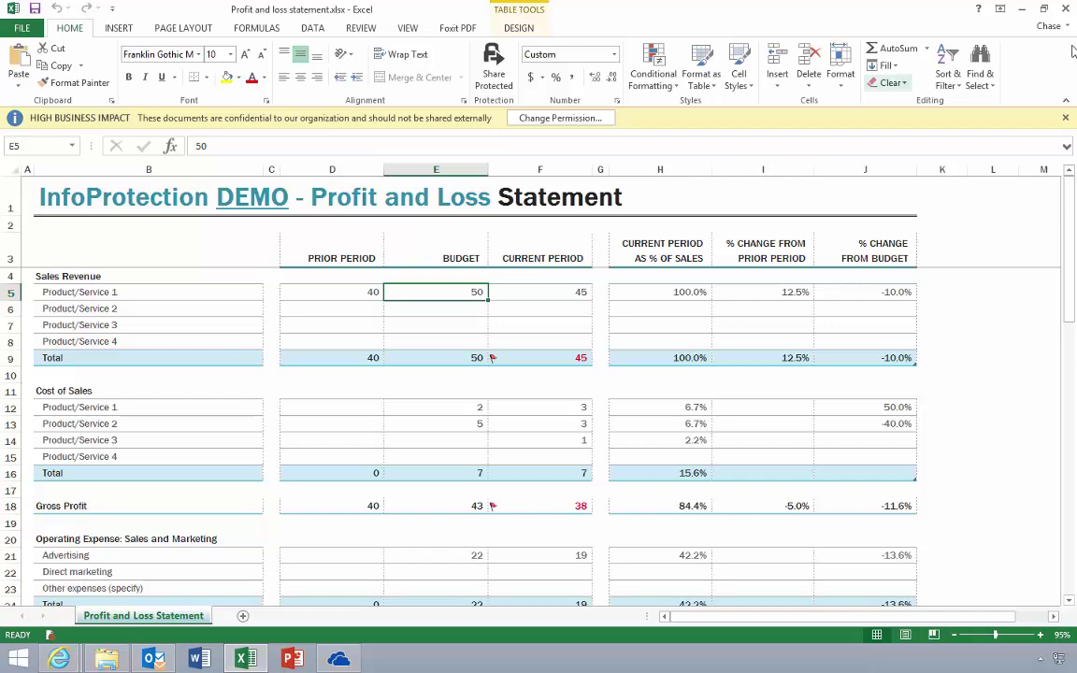
{"action": "left_click", "coordinate": [1067, 9]}
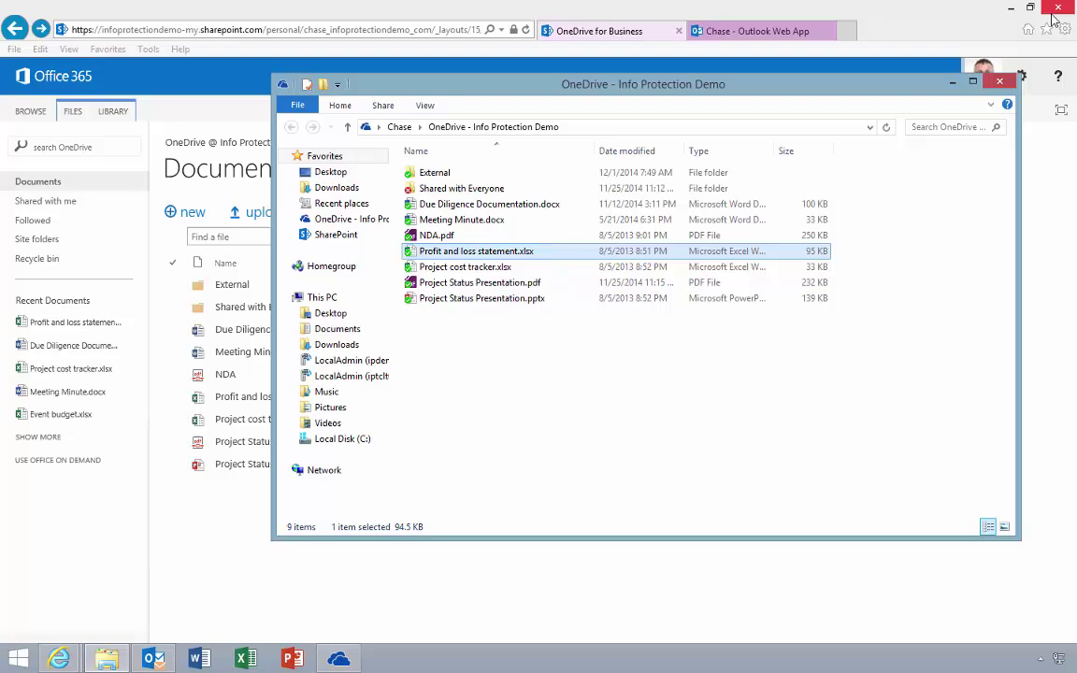
Step: Start sharing the whole Documents library and add the InfoProtectionDemo Users group as invitees
{"action": "left_click", "coordinate": [954, 81]}
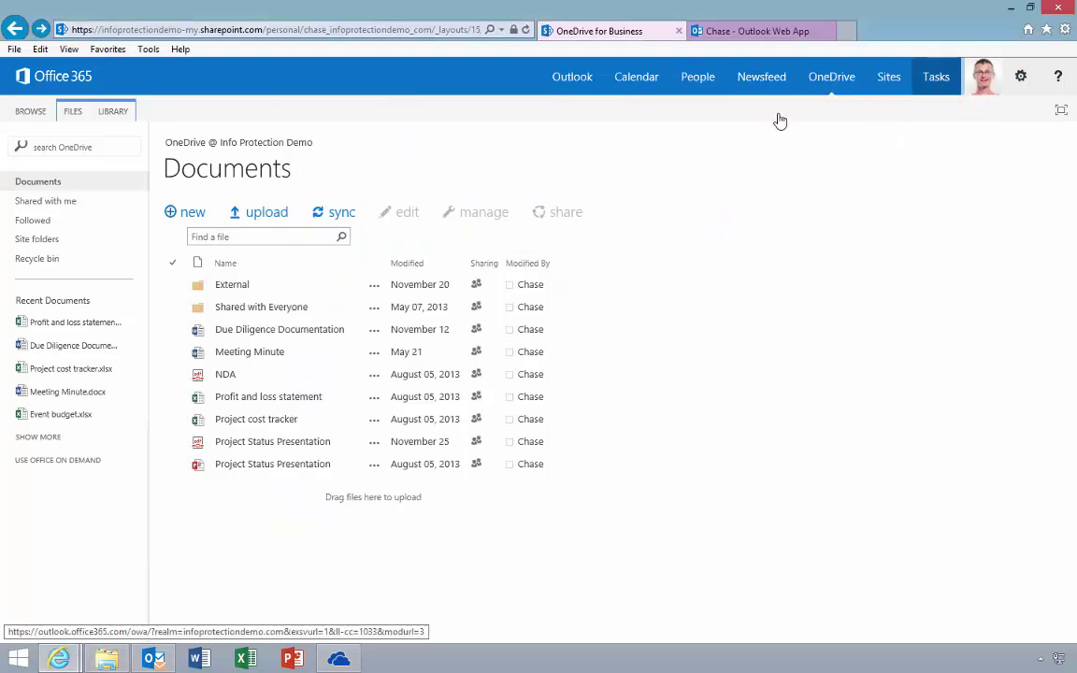
{"action": "left_click", "coordinate": [114, 110]}
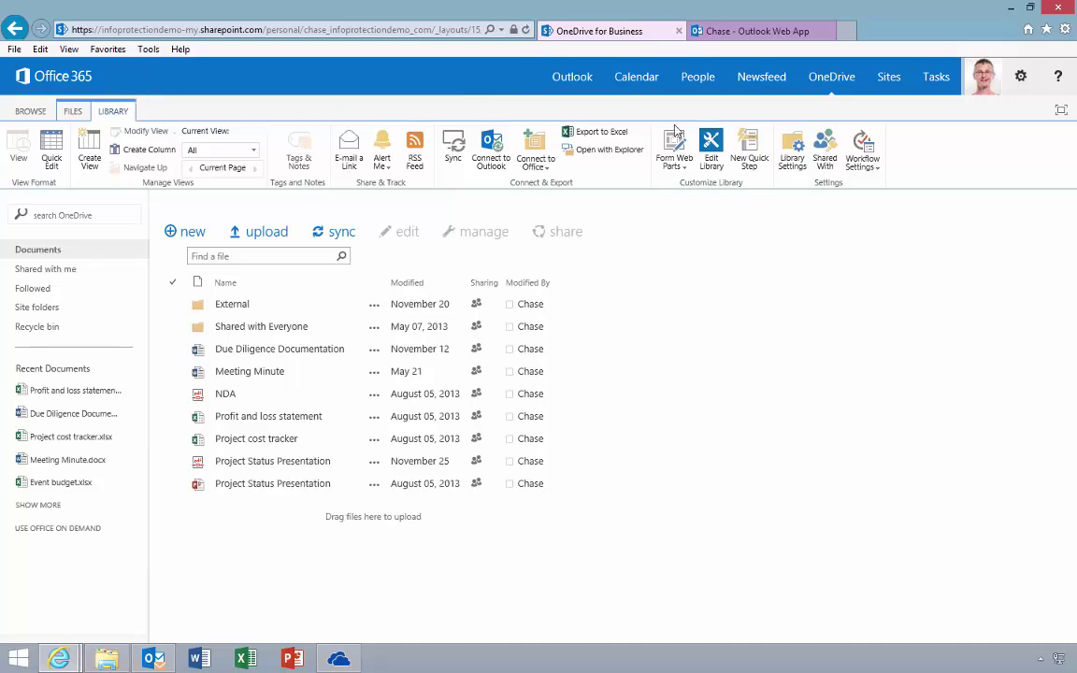
{"action": "left_click", "coordinate": [824, 151]}
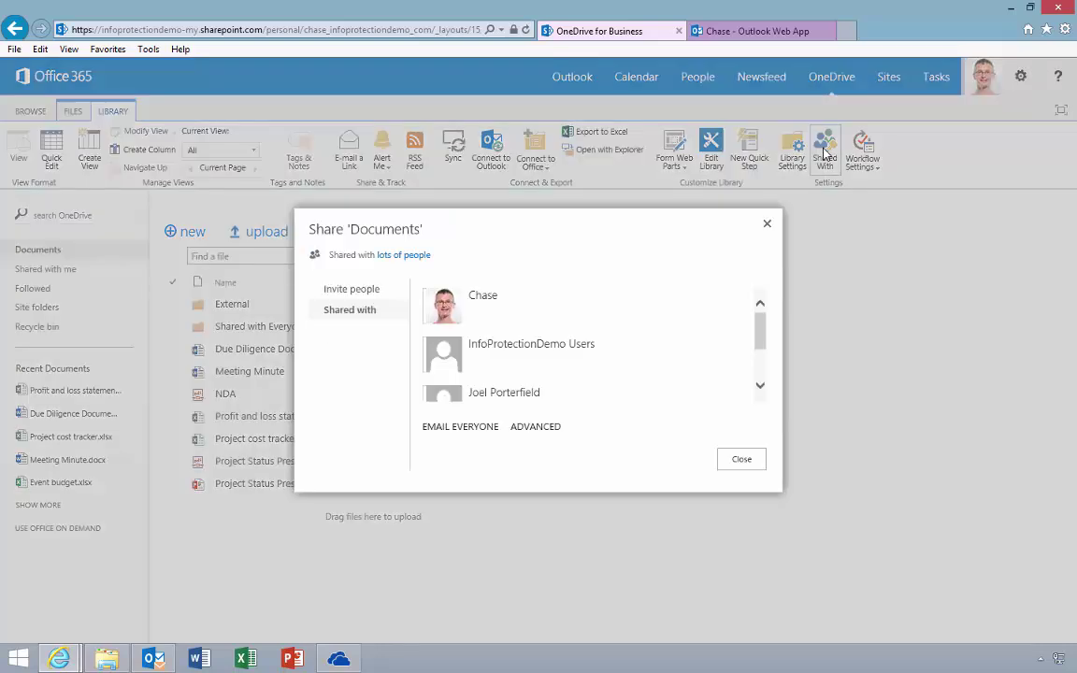
{"action": "left_click", "coordinate": [372, 299]}
{"action": "left_click", "coordinate": [472, 300]}
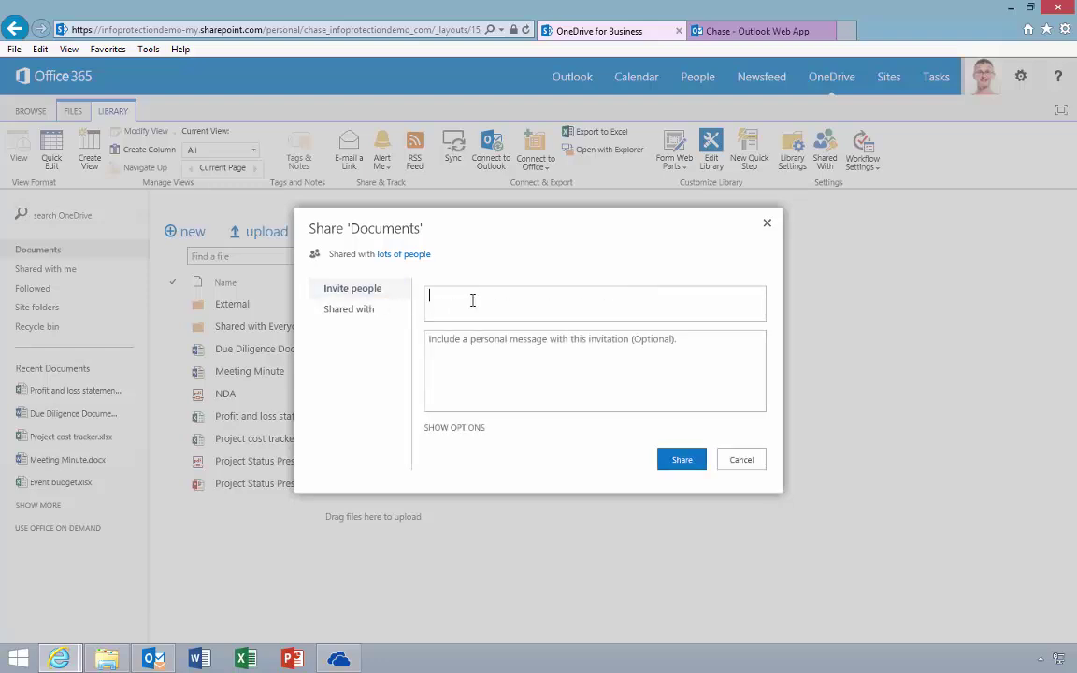
{"action": "type", "text": "info"}
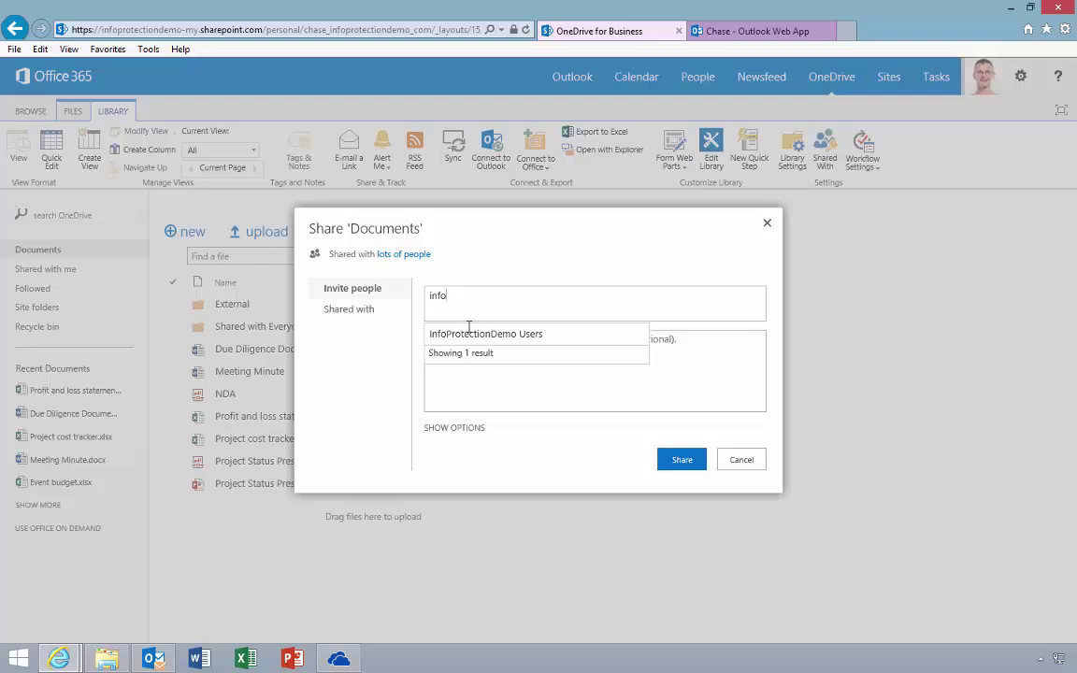
{"action": "left_click", "coordinate": [468, 333]}
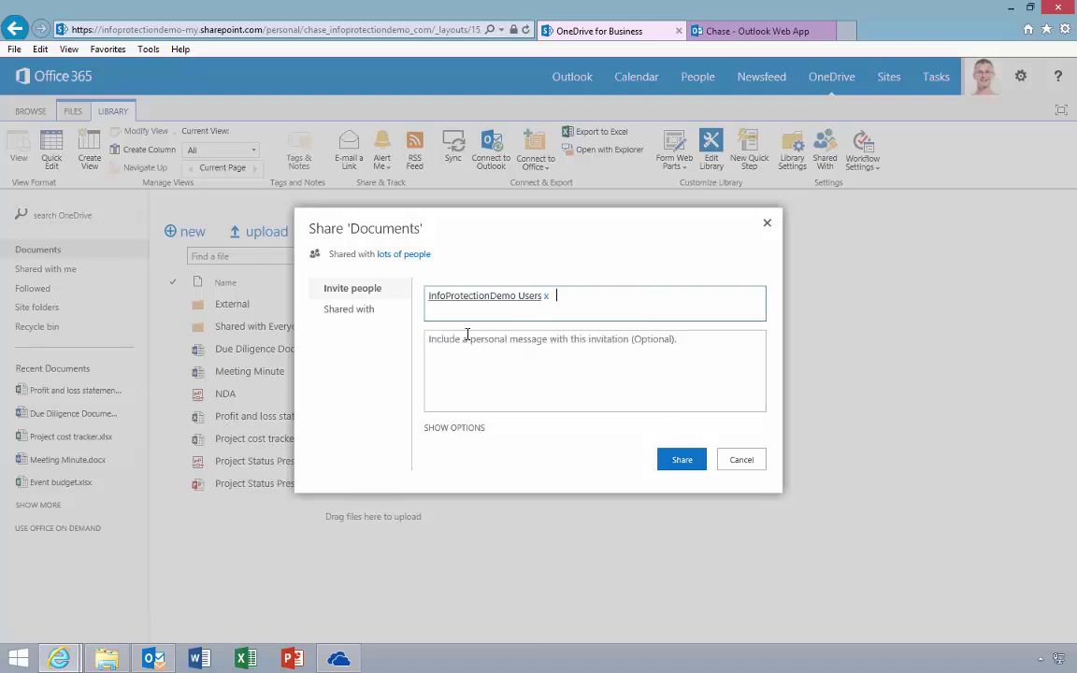
Step: Set the invitation permission to Read and send the share
{"action": "left_click", "coordinate": [452, 427]}
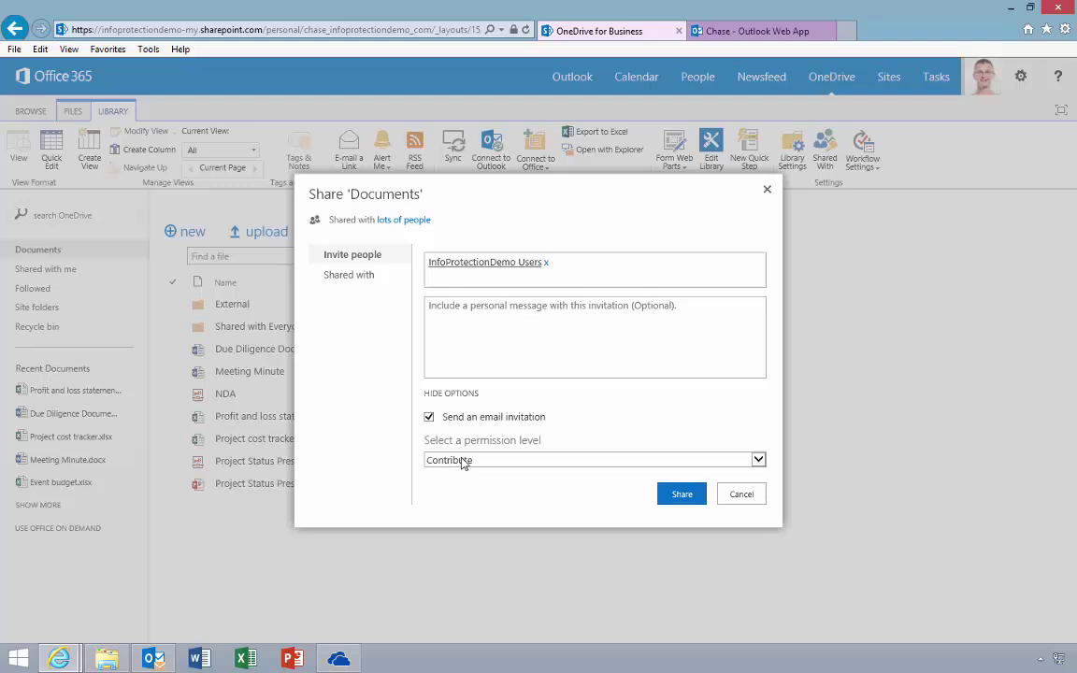
{"action": "left_click", "coordinate": [460, 459]}
{"action": "left_click", "coordinate": [460, 468]}
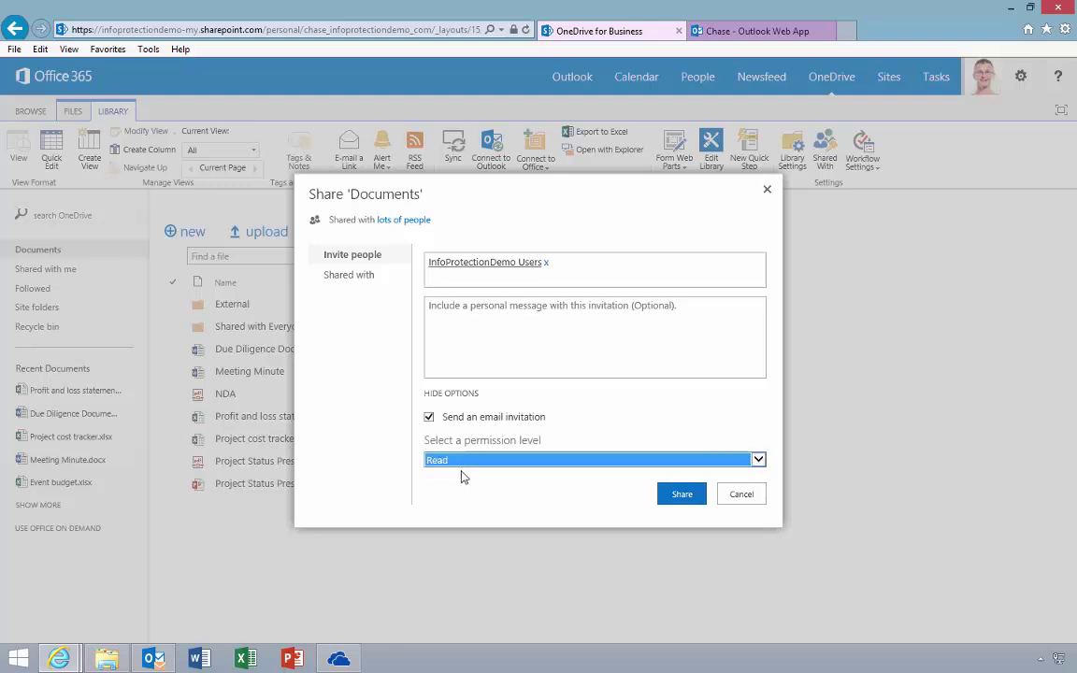
{"action": "left_click", "coordinate": [680, 494]}
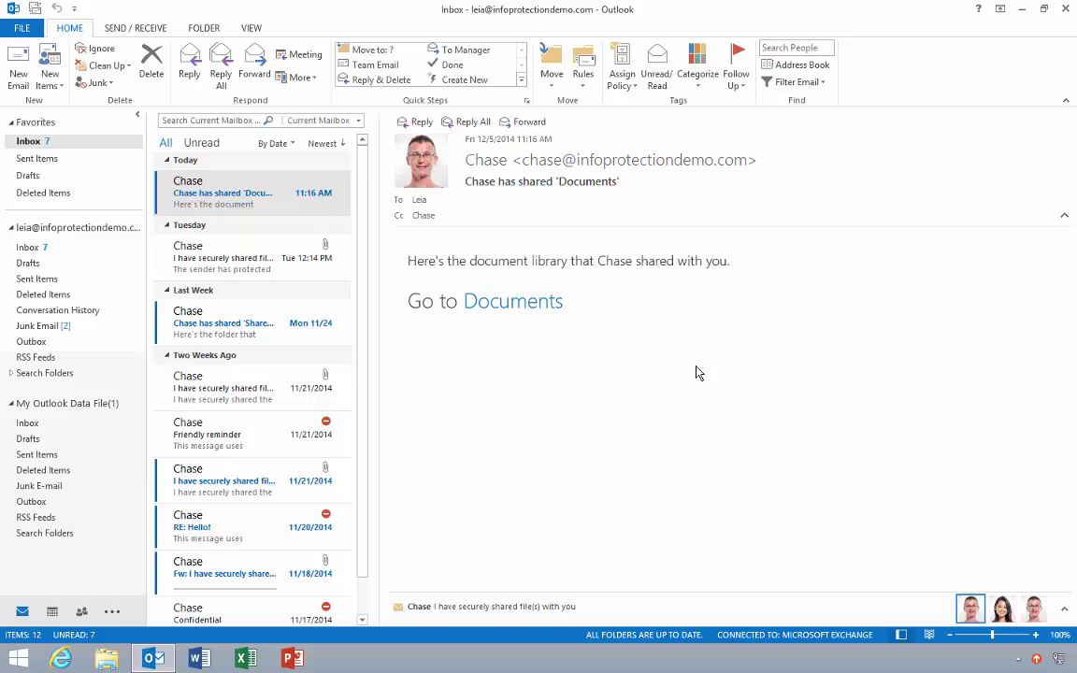
Step: Follow the shared Documents link and sign in to Office 365 with the recipient's e-mail and password
{"action": "left_click", "coordinate": [546, 311]}
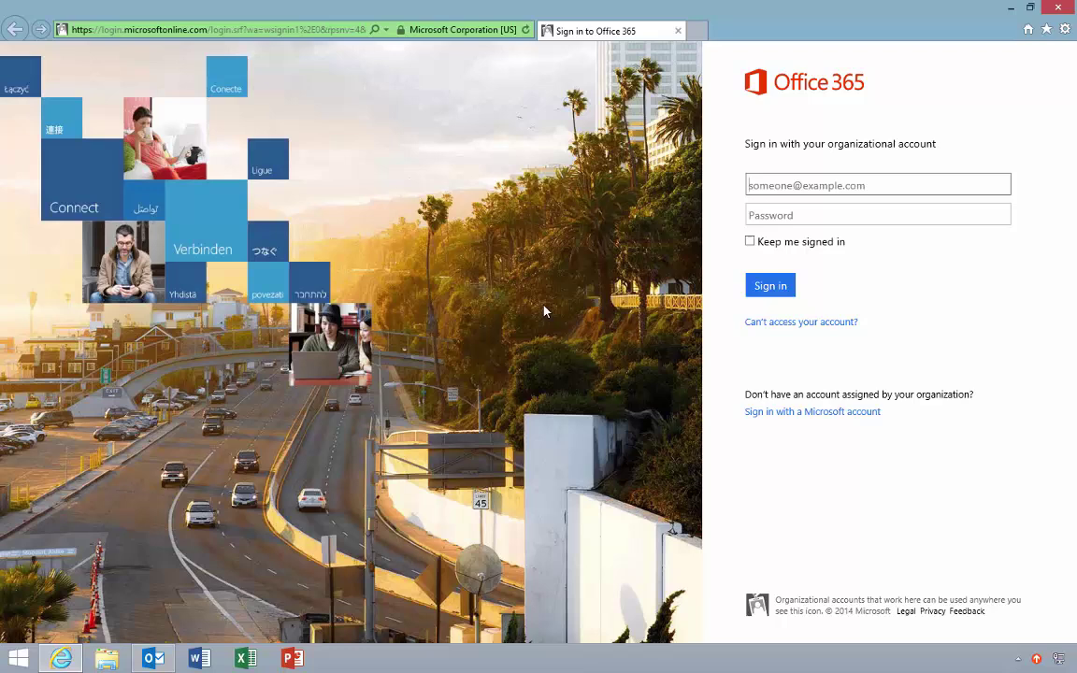
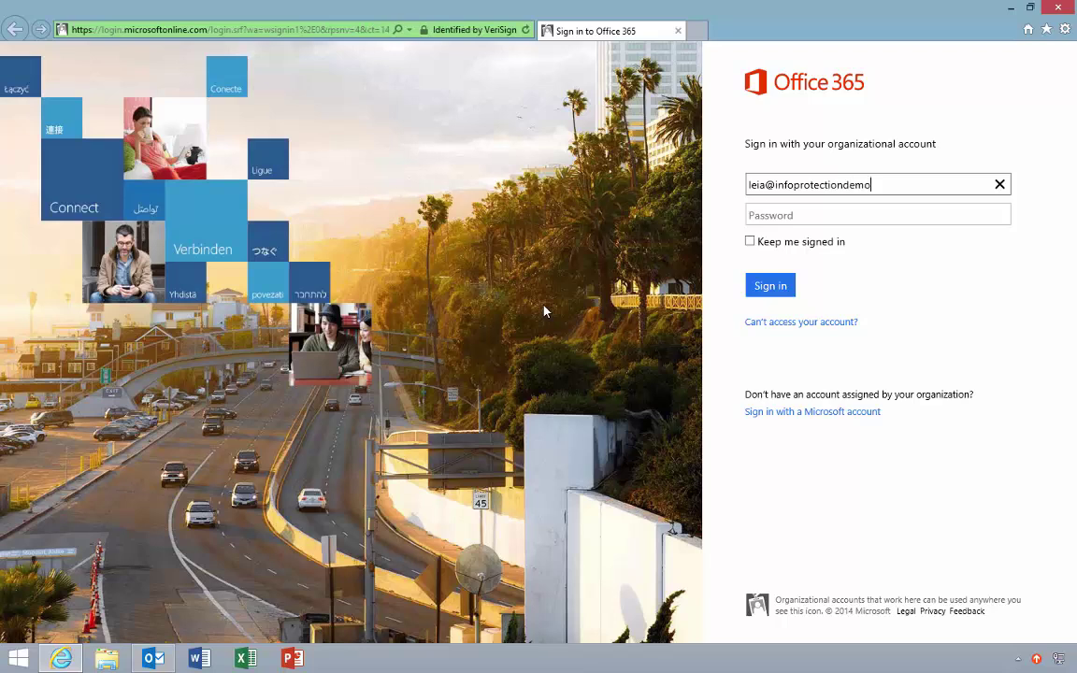
{"action": "left_click", "coordinate": [807, 218]}
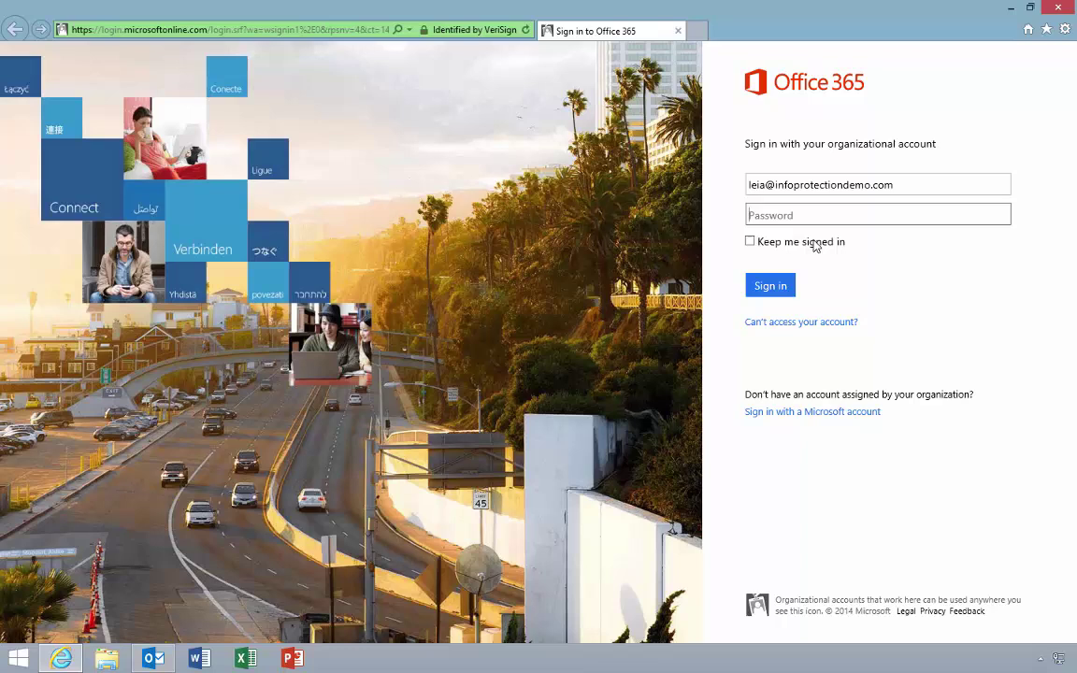
{"action": "type", "text": "••••••••"}
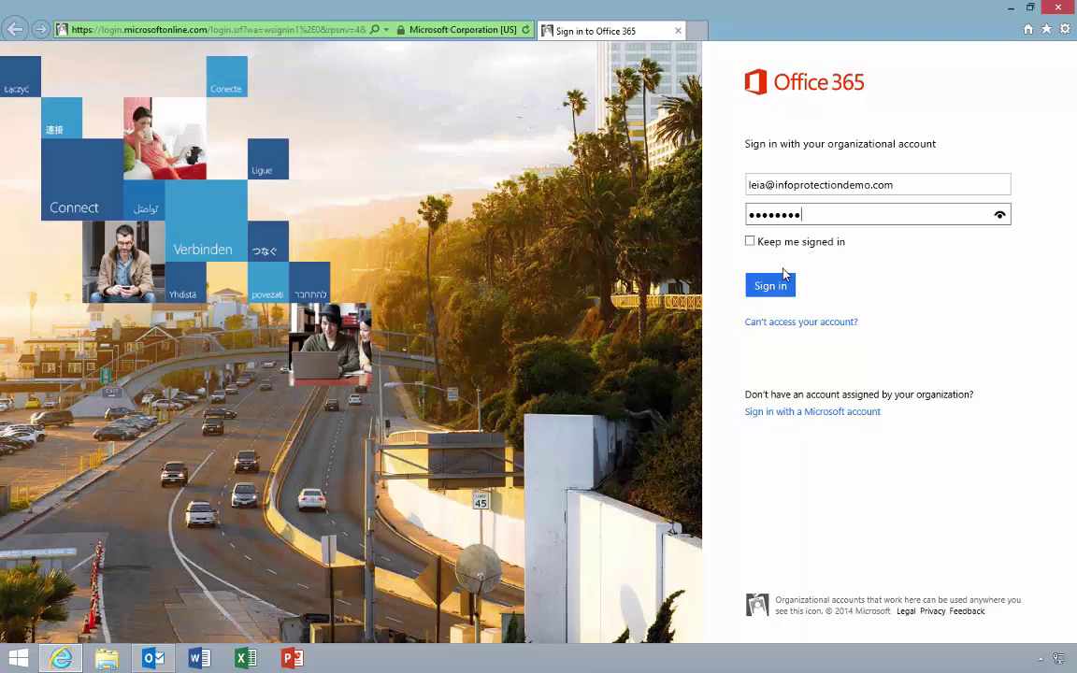
{"action": "left_click", "coordinate": [774, 286]}
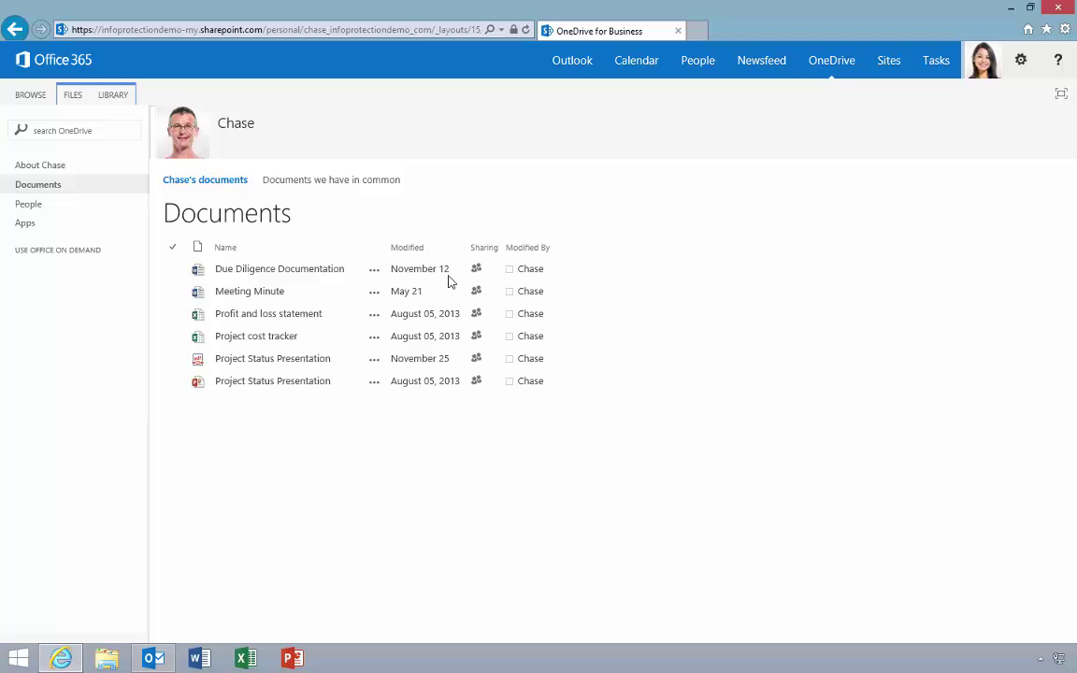
Step: Open Due Diligence Documentation.docx in Word Online, then in desktop Word as read-only
{"action": "left_click", "coordinate": [329, 278]}
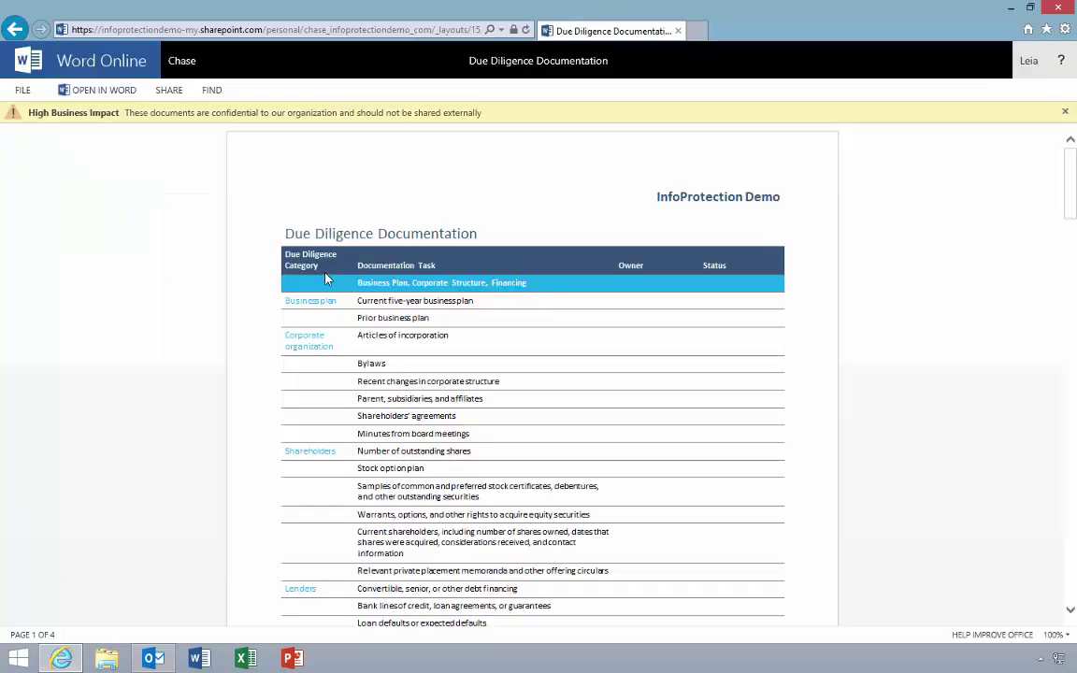
{"action": "left_click", "coordinate": [103, 90]}
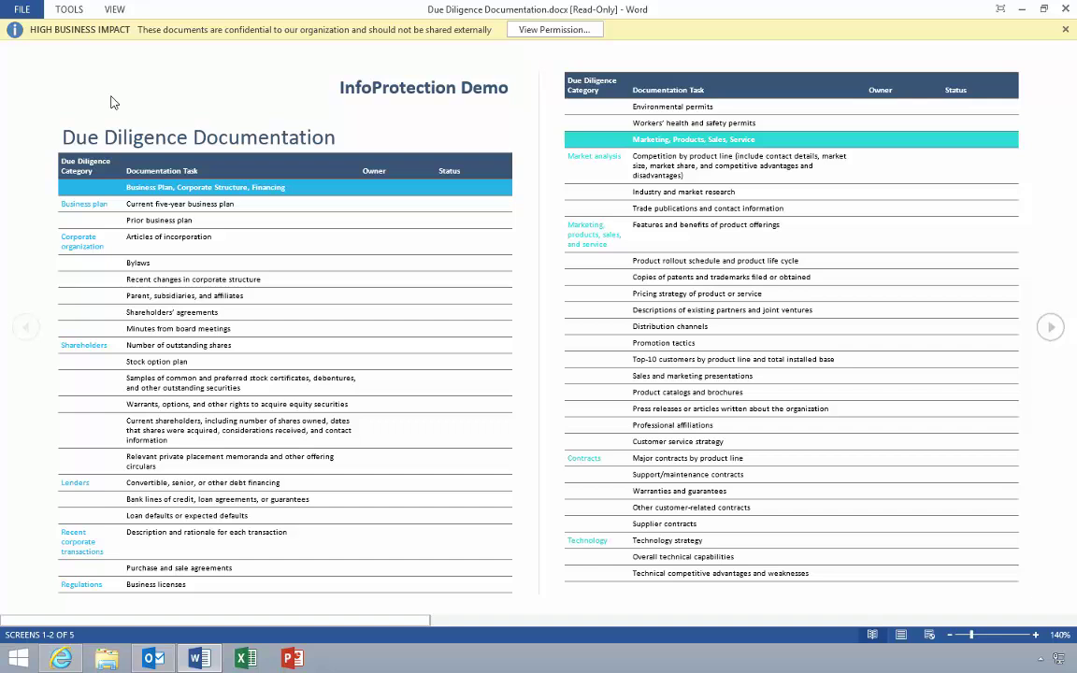
{"action": "left_click", "coordinate": [525, 34]}
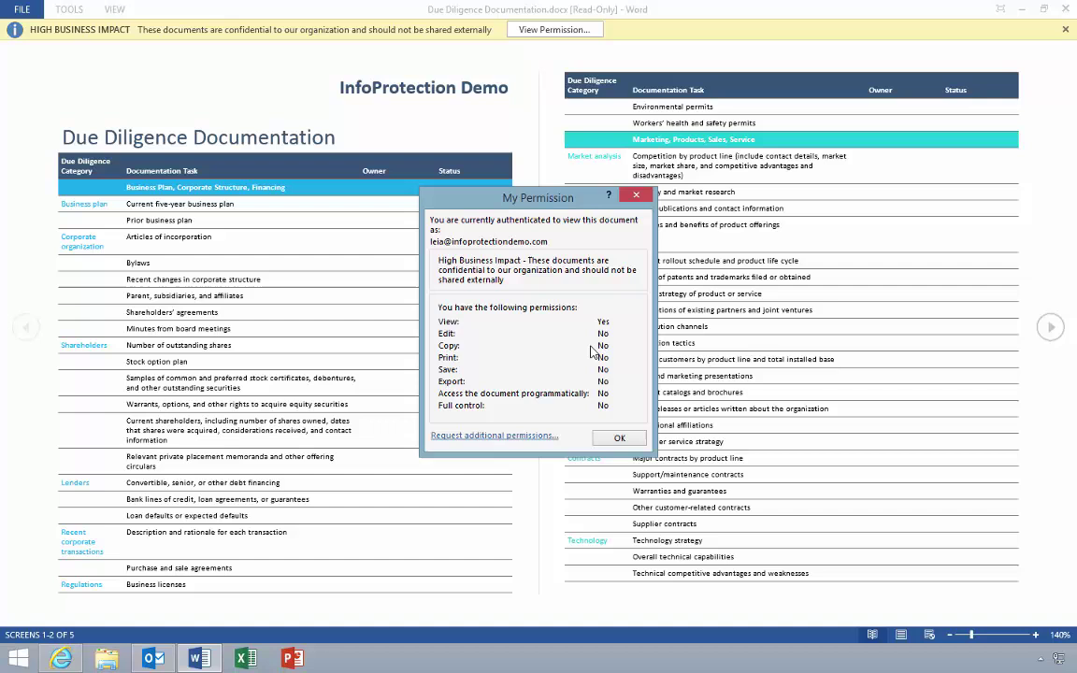
{"action": "left_click", "coordinate": [617, 437]}
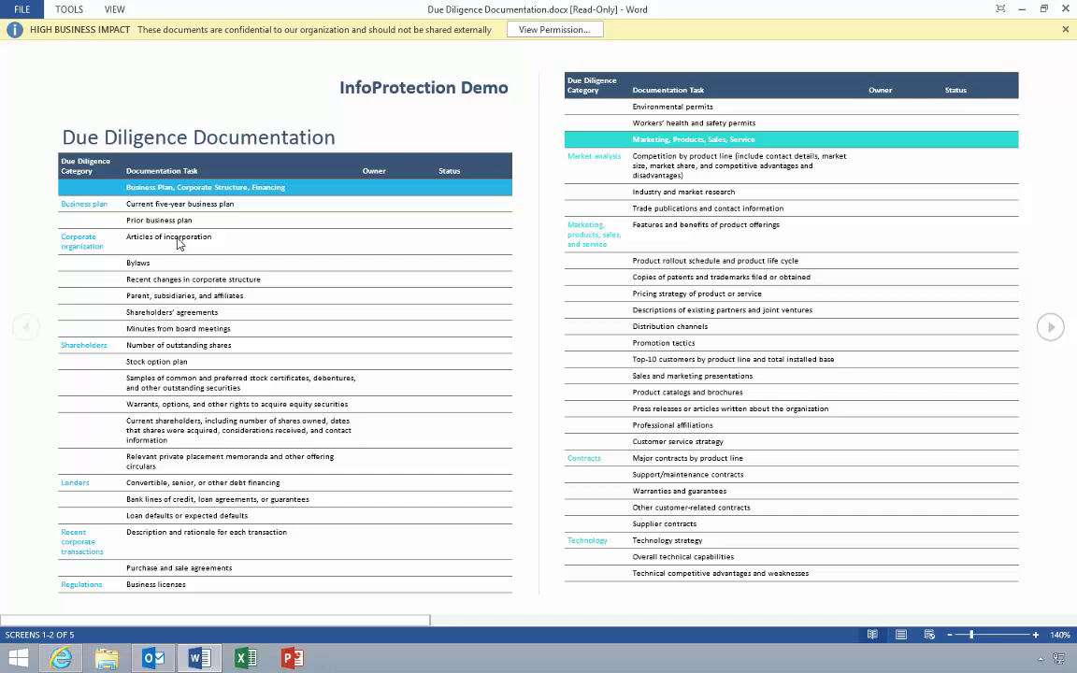
{"action": "left_click", "coordinate": [26, 11]}
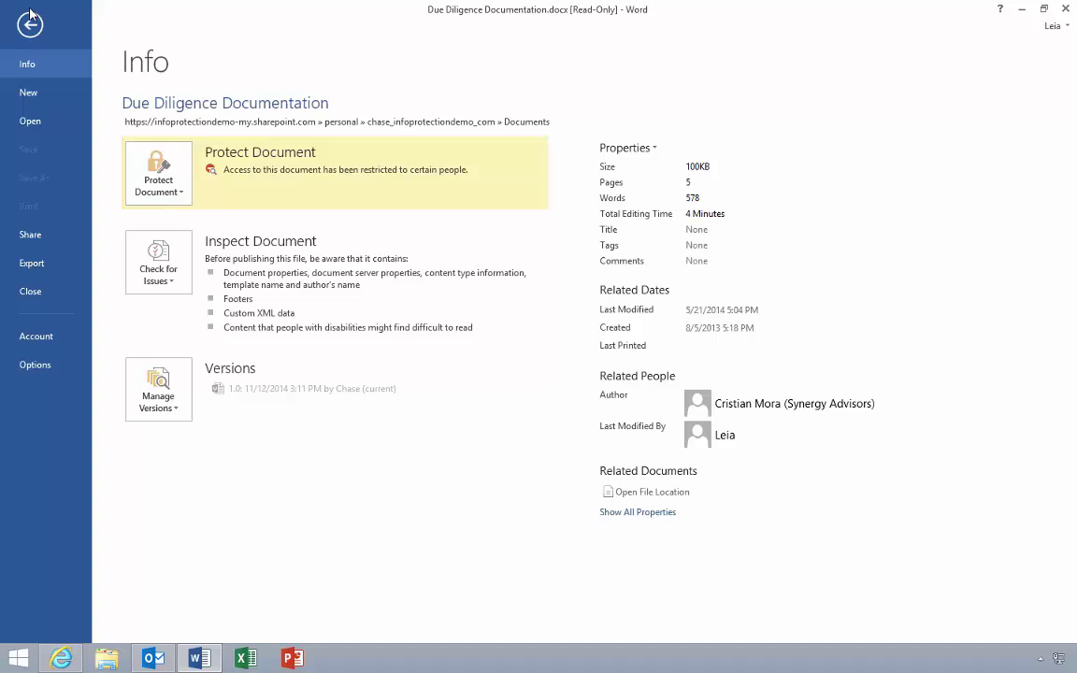
{"action": "left_click", "coordinate": [30, 26]}
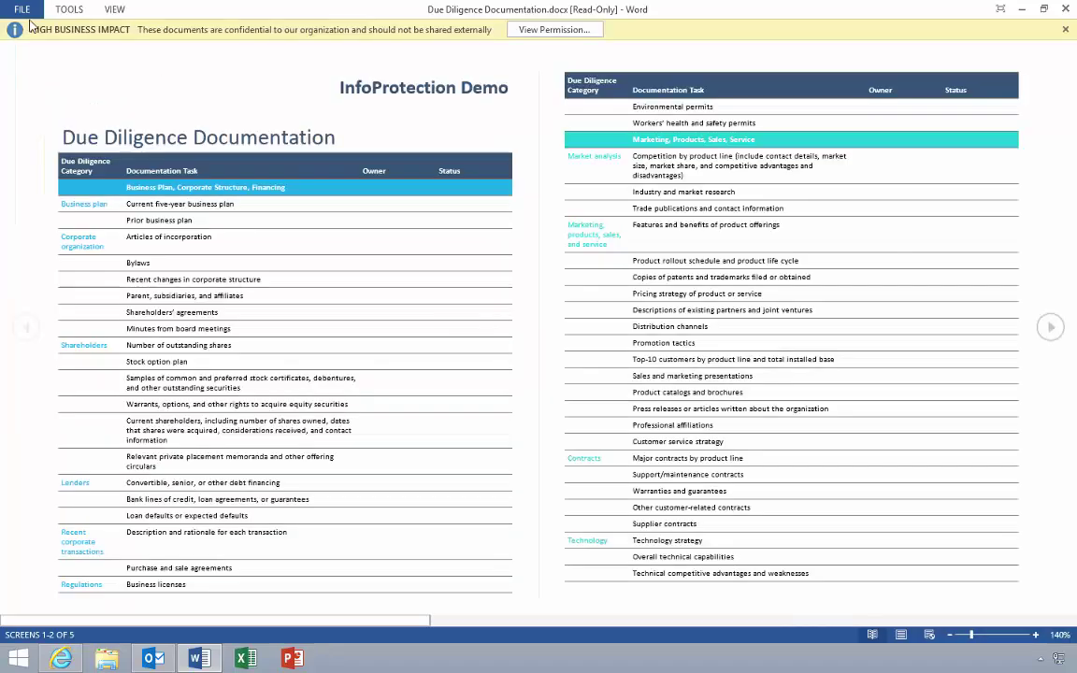